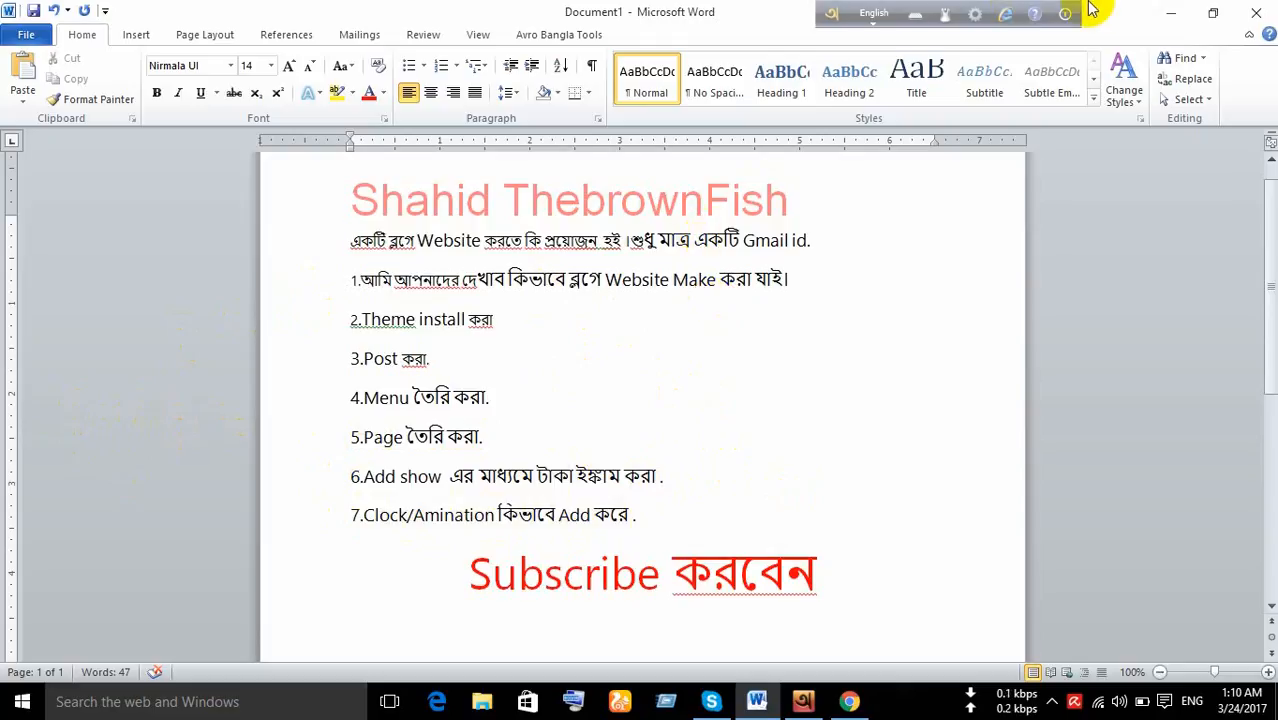
# Minimize the Word document, refresh the desktop and launch Google Chrome in a maximized window
pyautogui.click(1177, 10)
pyautogui.rightClick(451, 137)
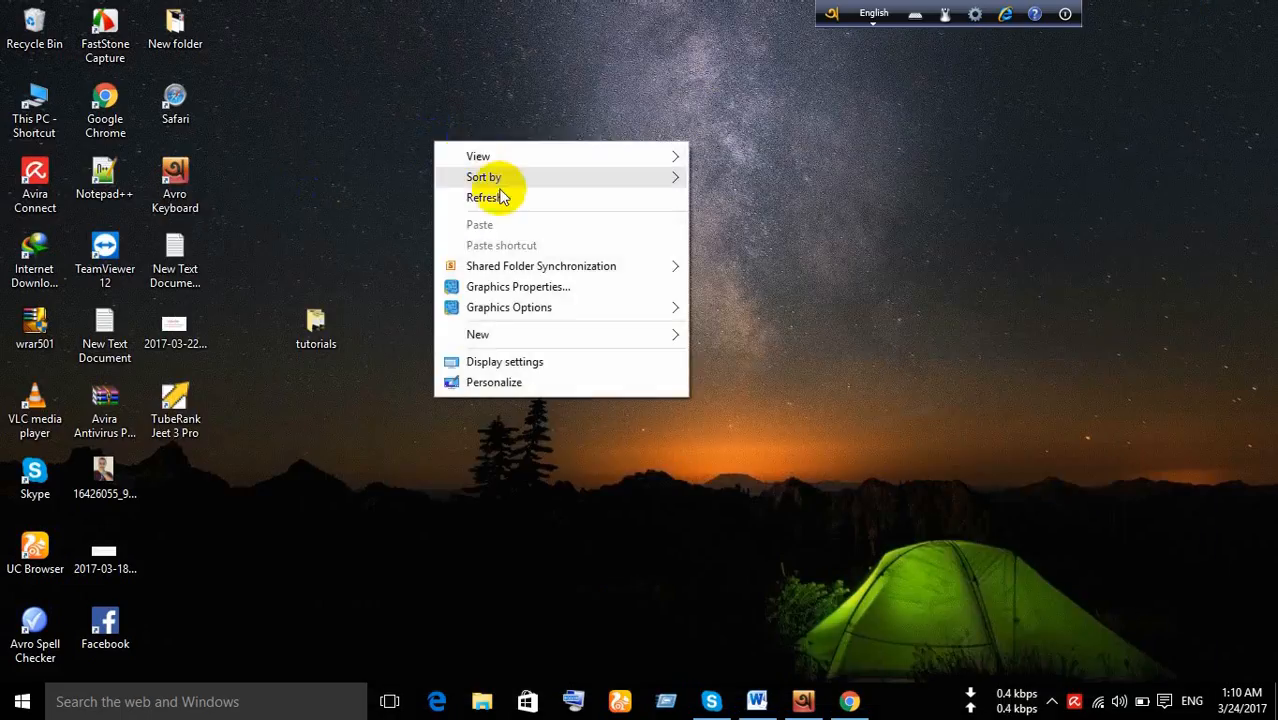
pyautogui.click(476, 197)
pyautogui.doubleClick(103, 104)
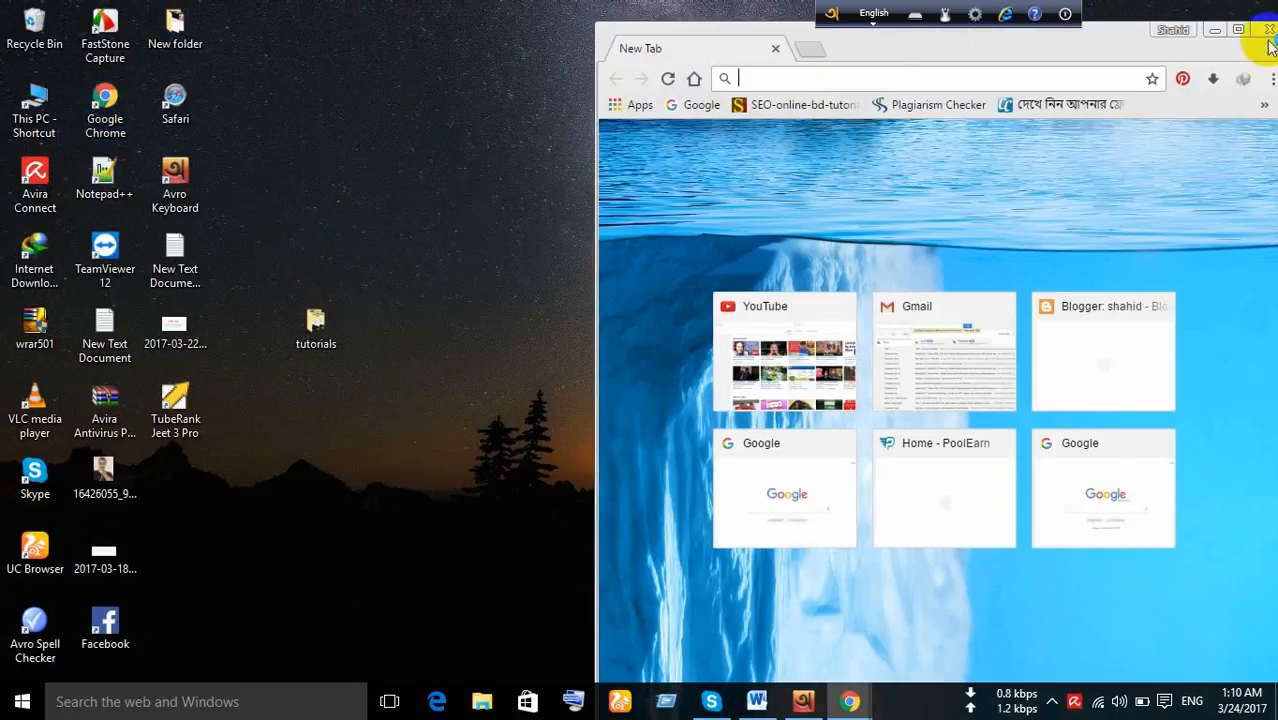
pyautogui.click(1240, 28)
# Open the Gmail inbox by going to gmail.com
pyautogui.click(501, 46)
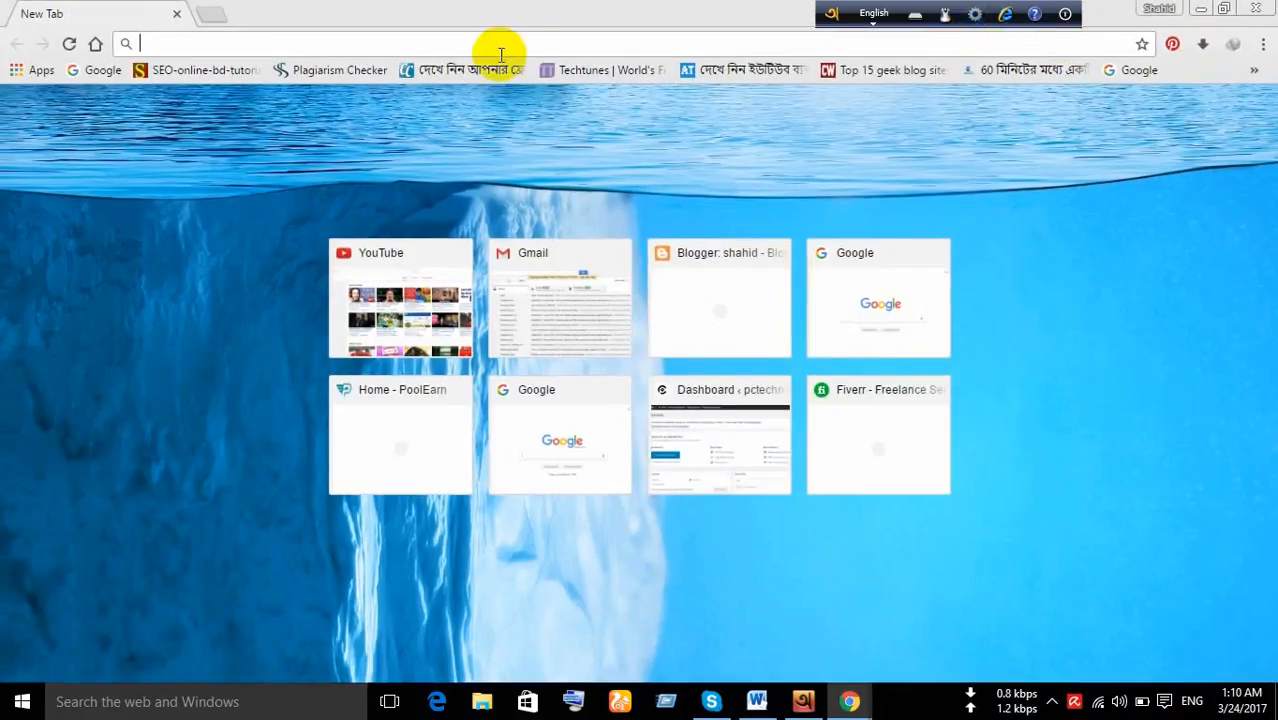
pyautogui.write('gm')
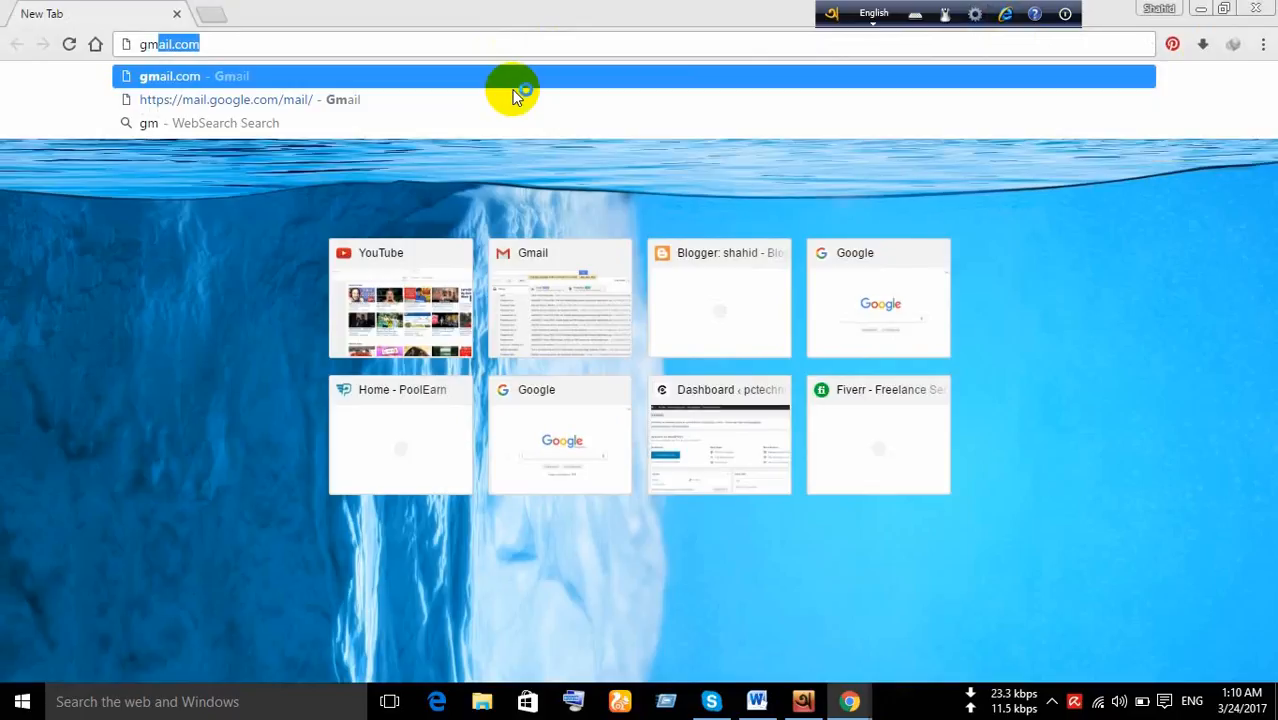
pyautogui.press('Return')
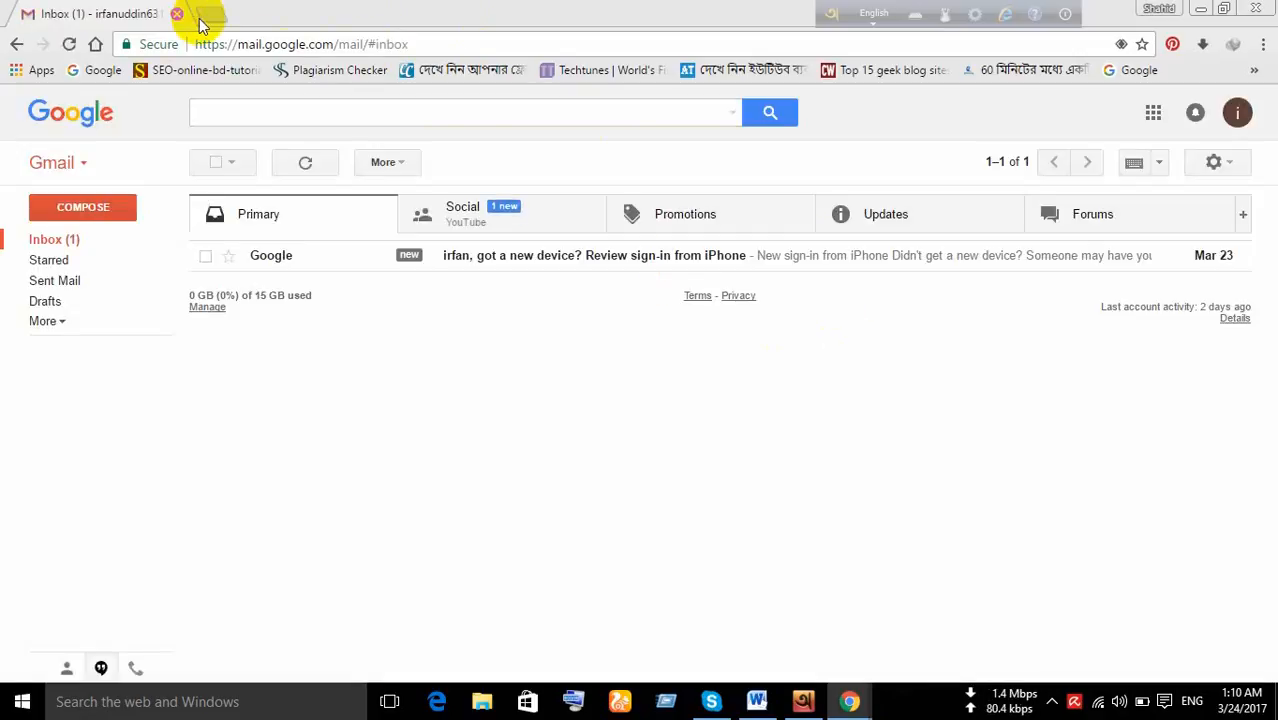
# Open Blogger in a new browser tab and permanently delete the previously deleted blog
pyautogui.click(210, 16)
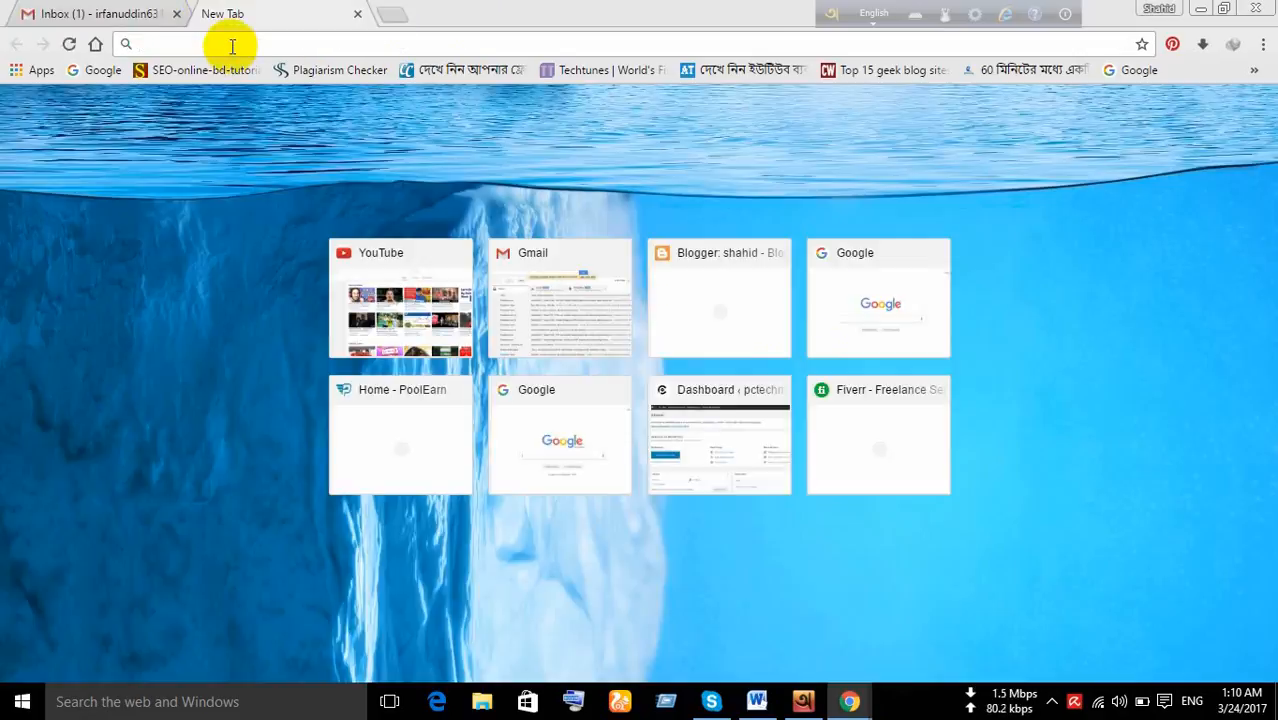
pyautogui.write('bl')
pyautogui.press('Return')
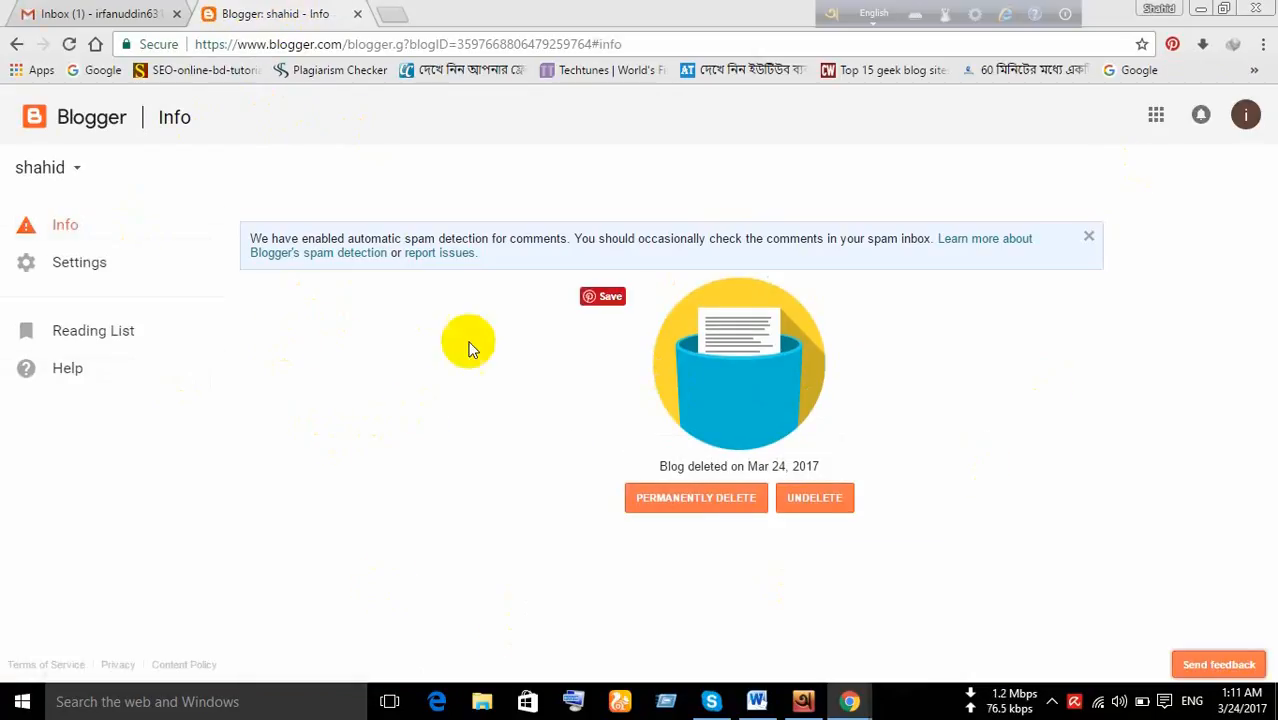
pyautogui.click(680, 512)
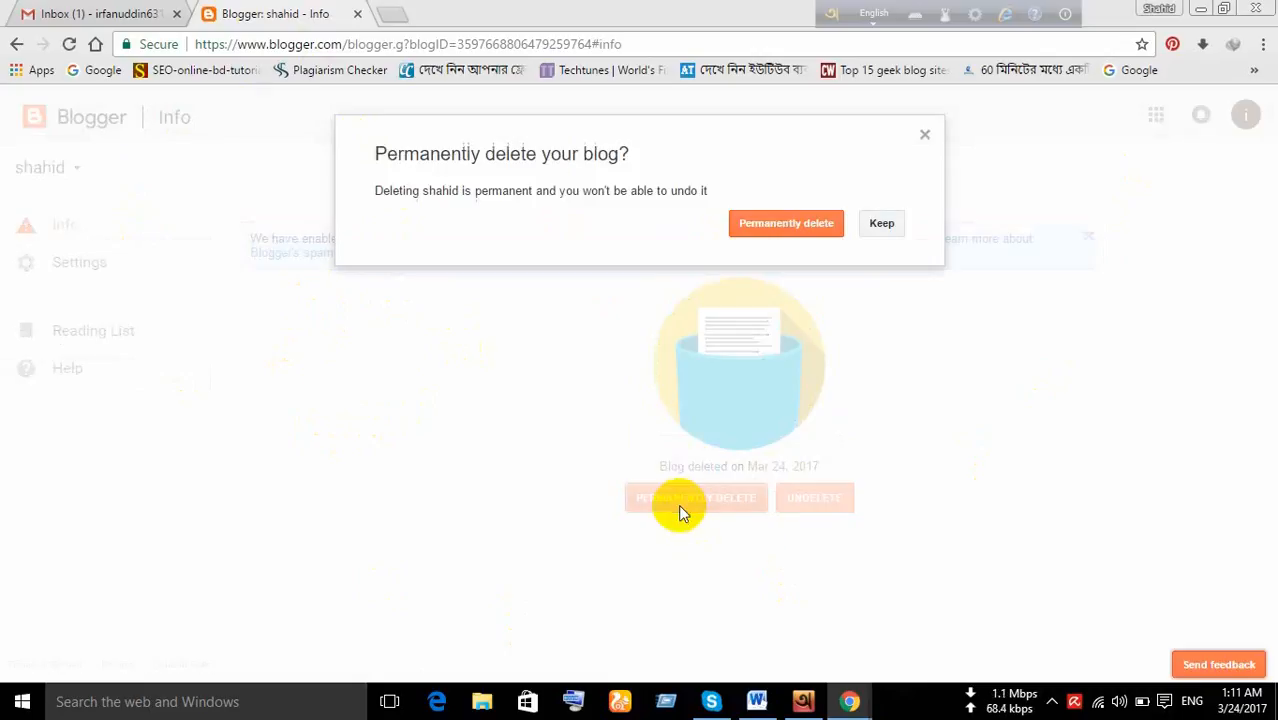
pyautogui.click(767, 226)
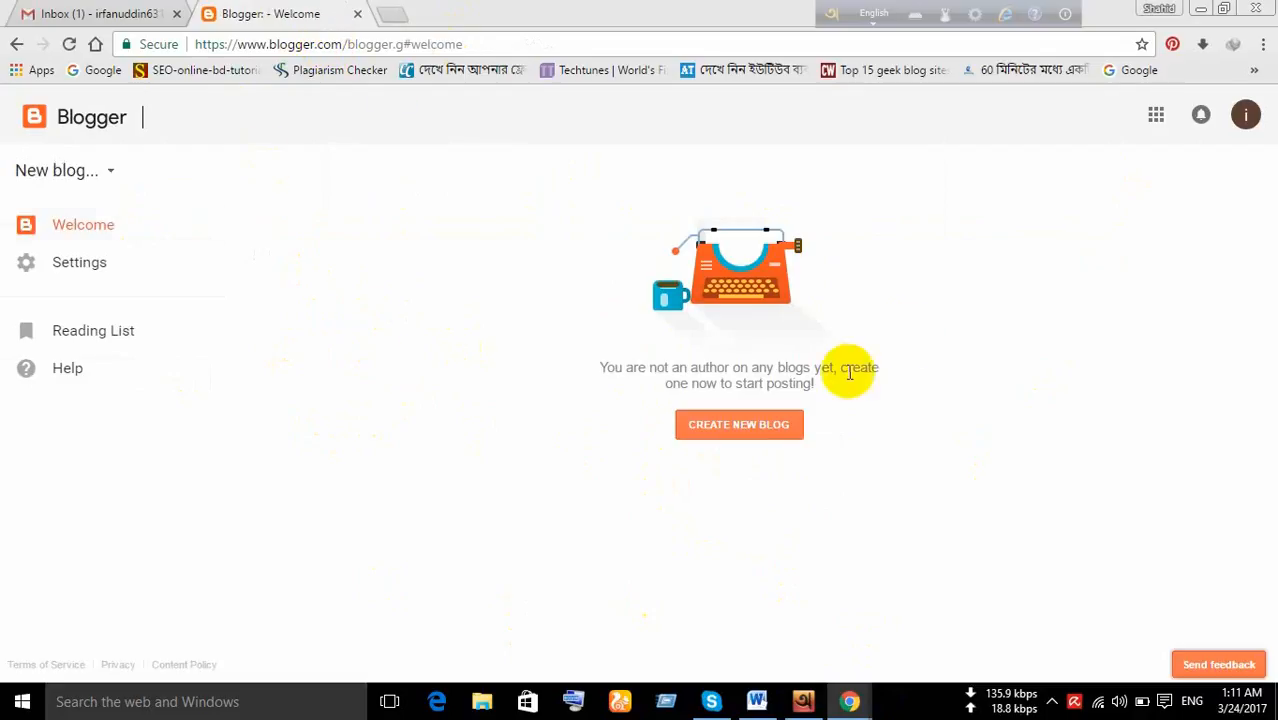
# Start a new blog, entering the author's first name as the title and a blogspot.com address based on that name plus a number
pyautogui.click(705, 437)
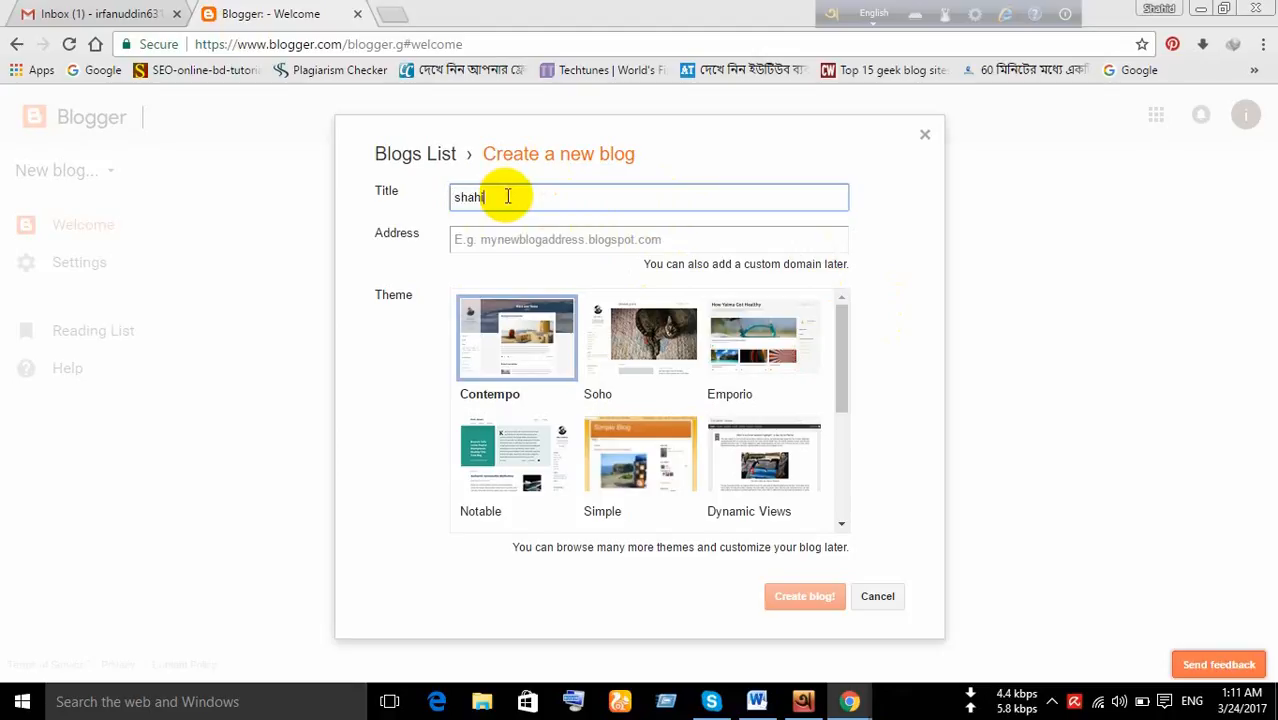
pyautogui.click(535, 242)
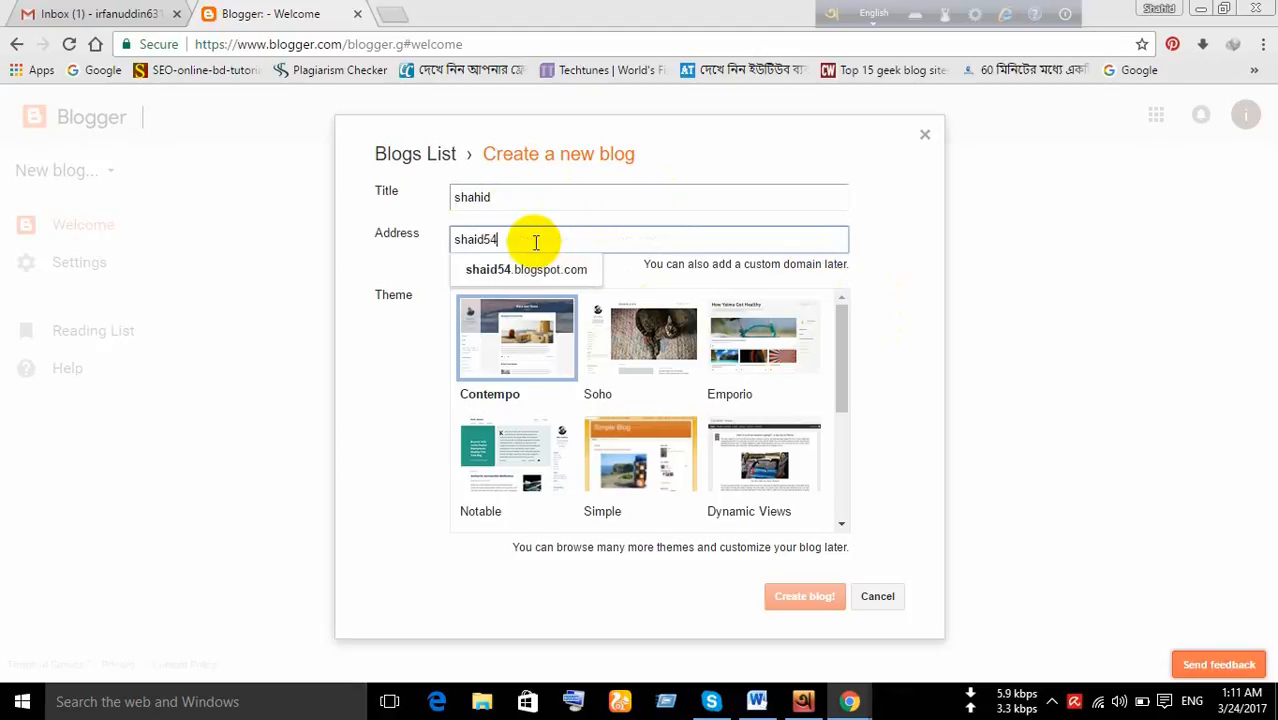
pyautogui.click(533, 271)
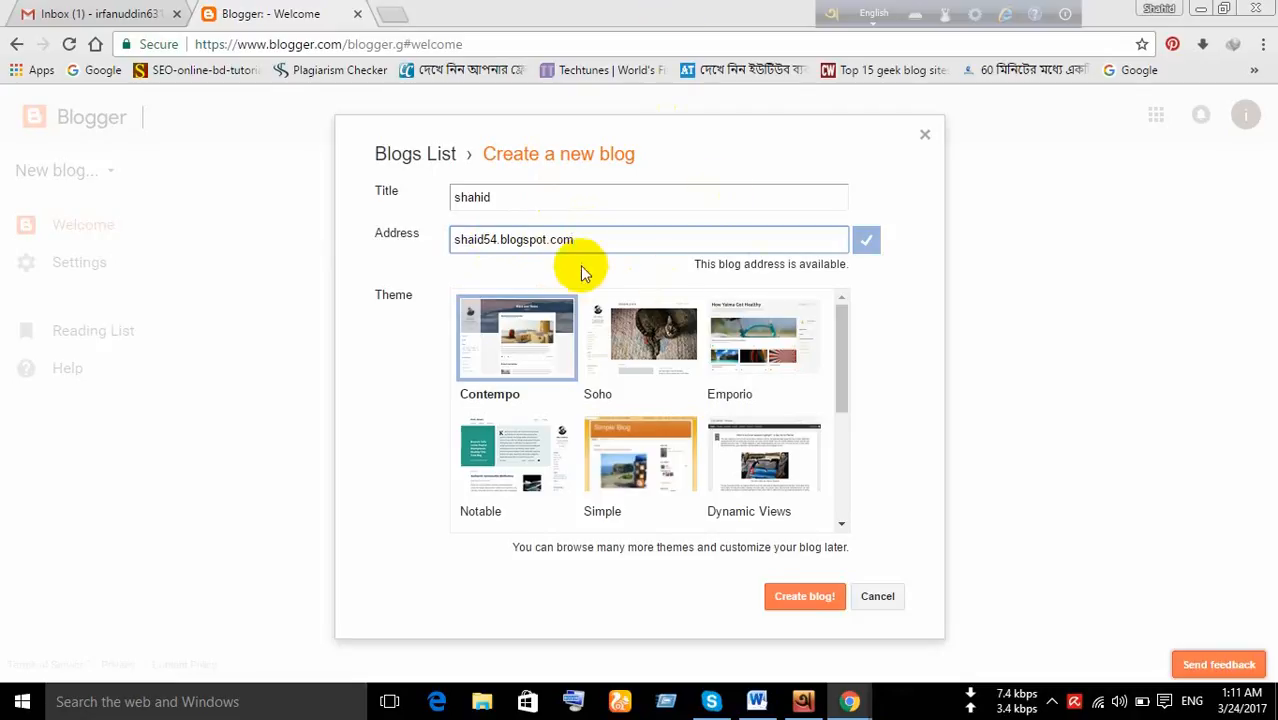
pyautogui.moveTo(580, 250); pyautogui.dragTo(413, 277)
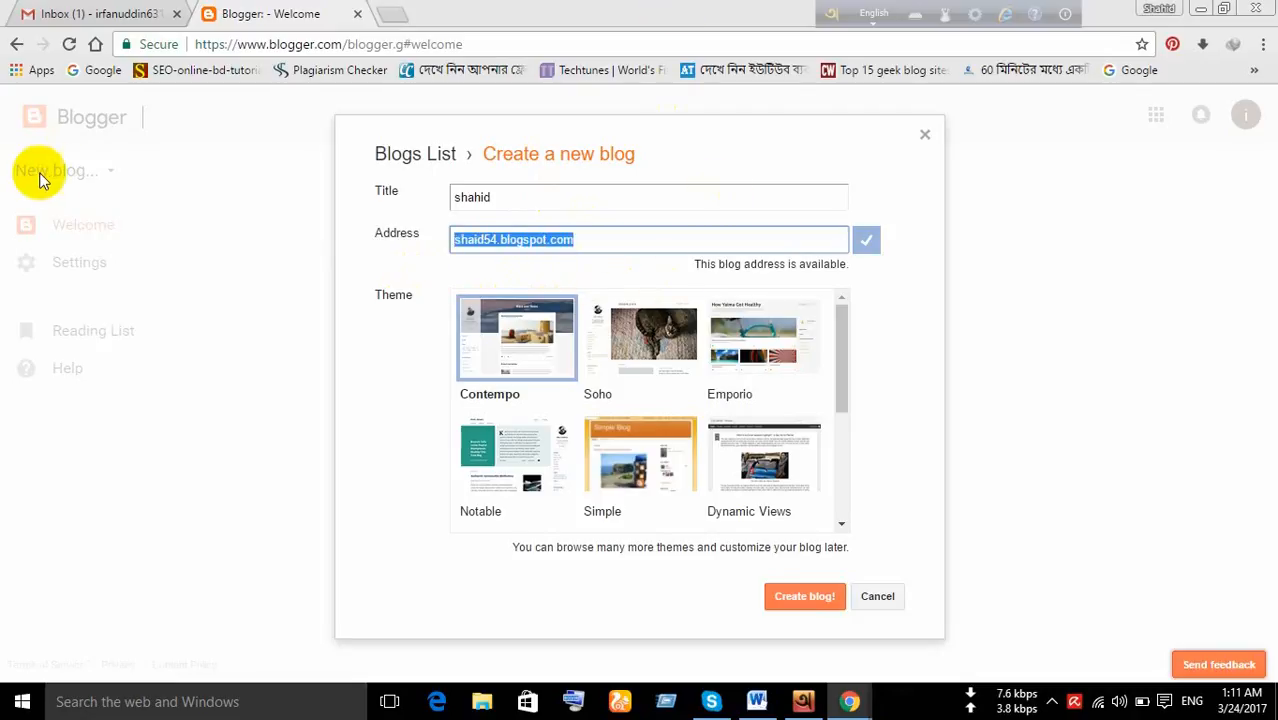
pyautogui.click(430, 207)
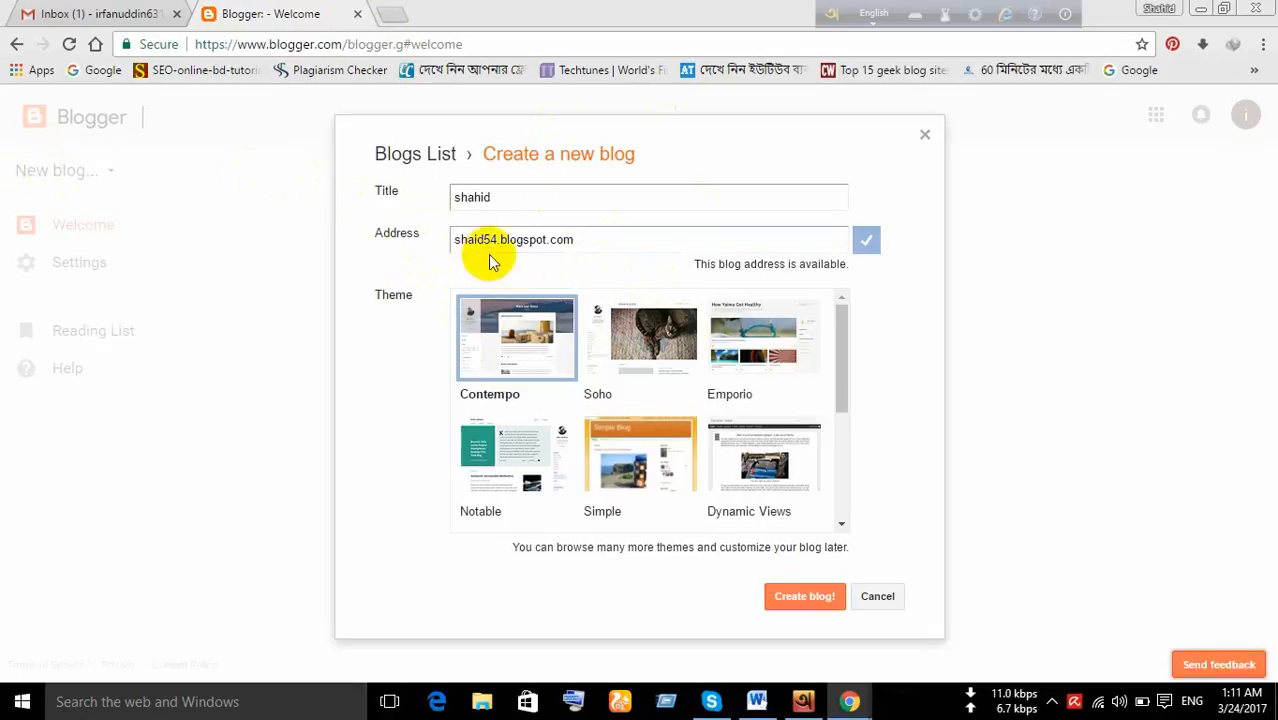
pyautogui.click(569, 243)
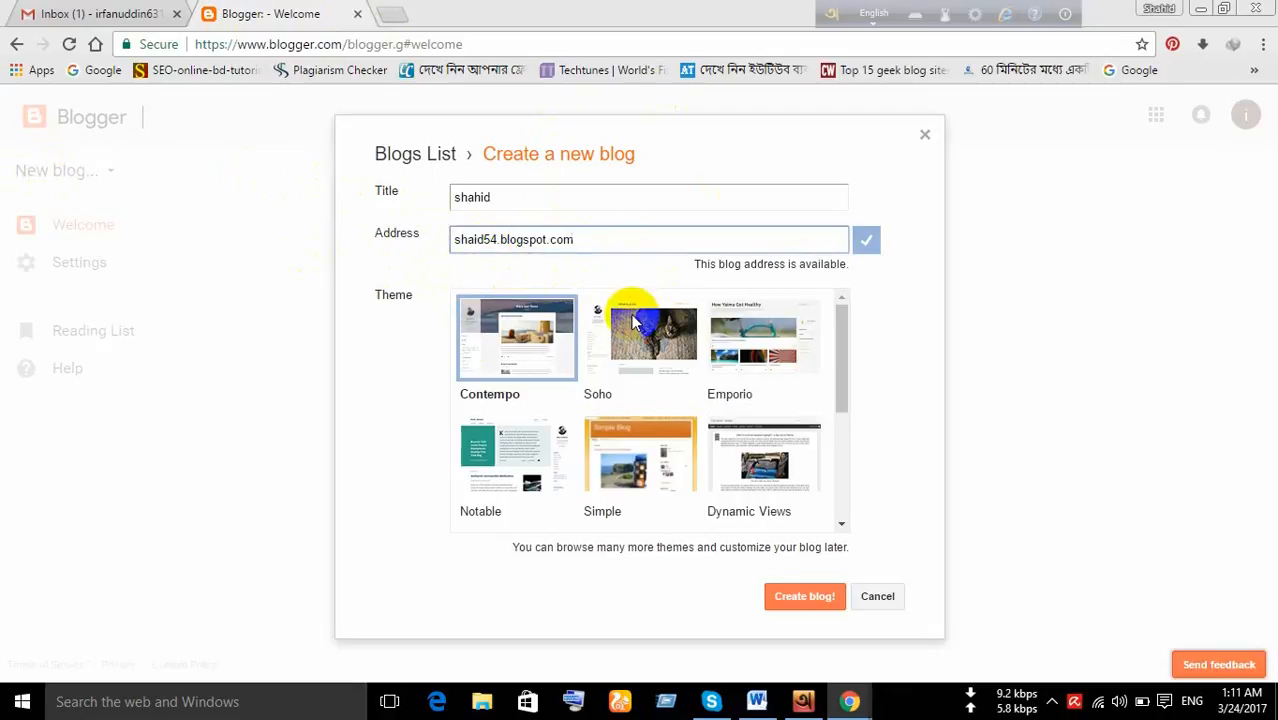
# Browse the available themes, choose Contempo and create the blog
pyautogui.scroll(-3, 633, 330)
pyautogui.scroll(5, 633, 388)
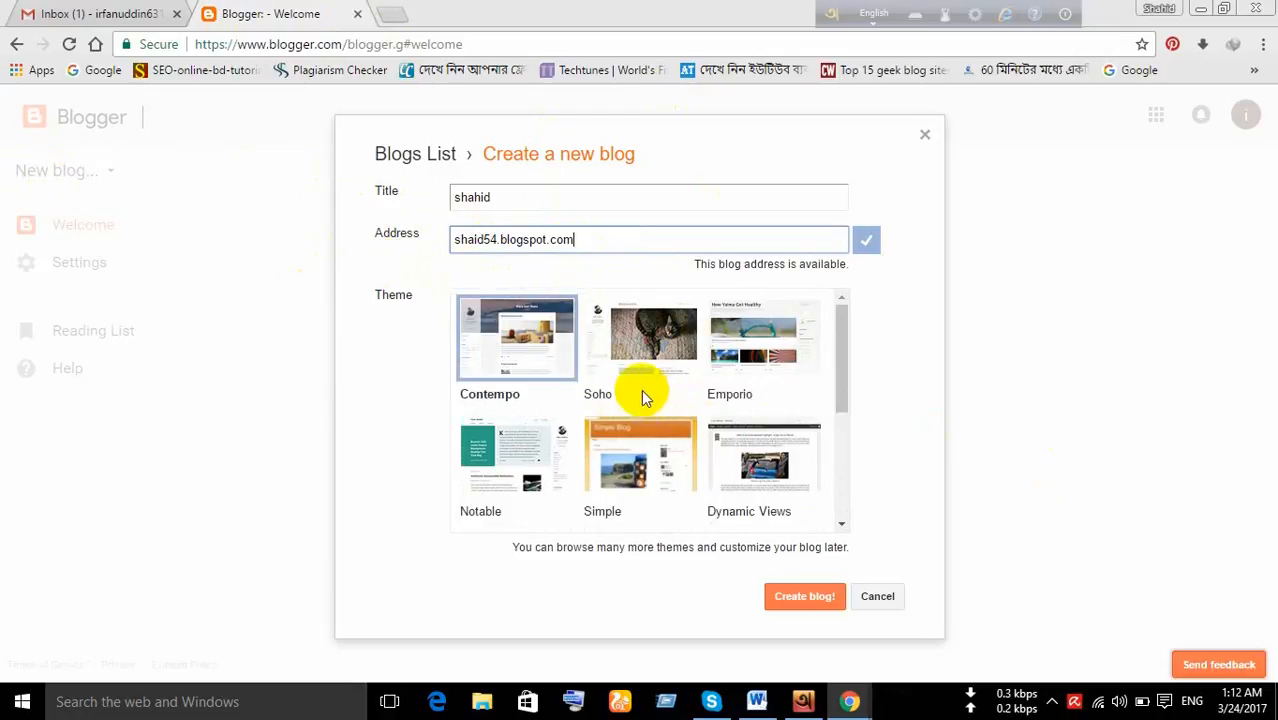
pyautogui.scroll(-3, 660, 388)
pyautogui.scroll(3, 666, 386)
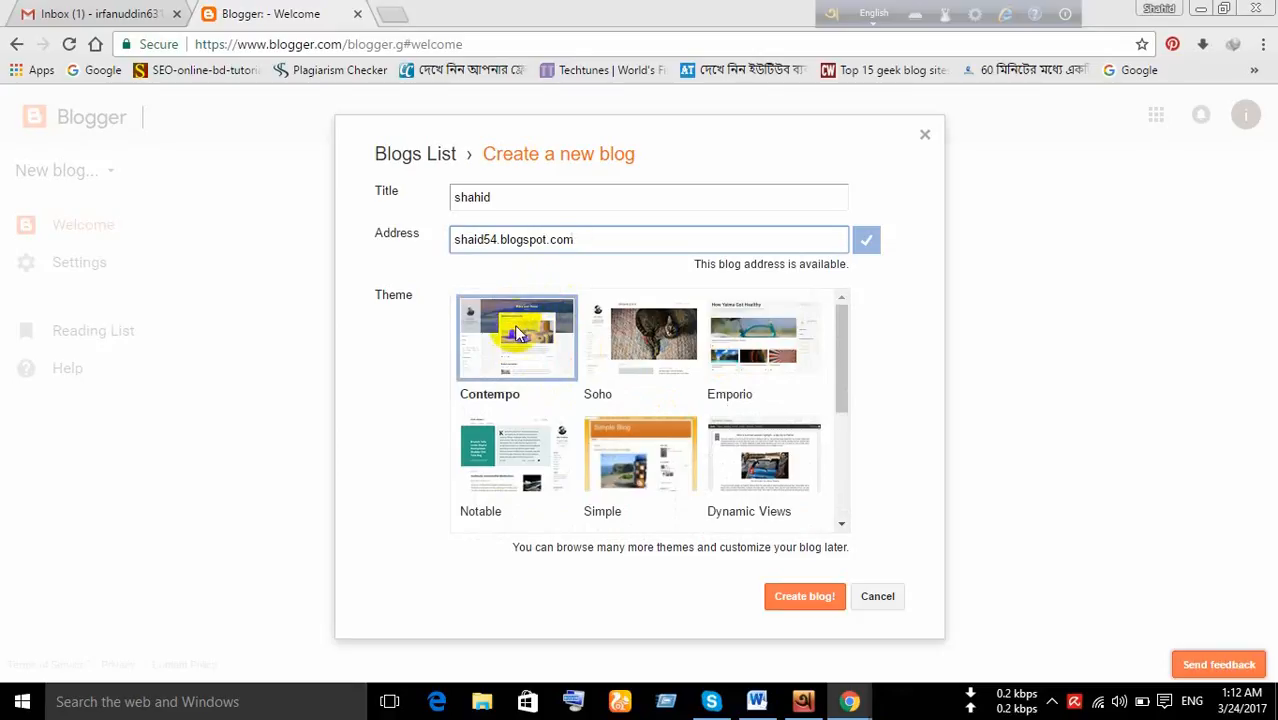
pyautogui.click(478, 326)
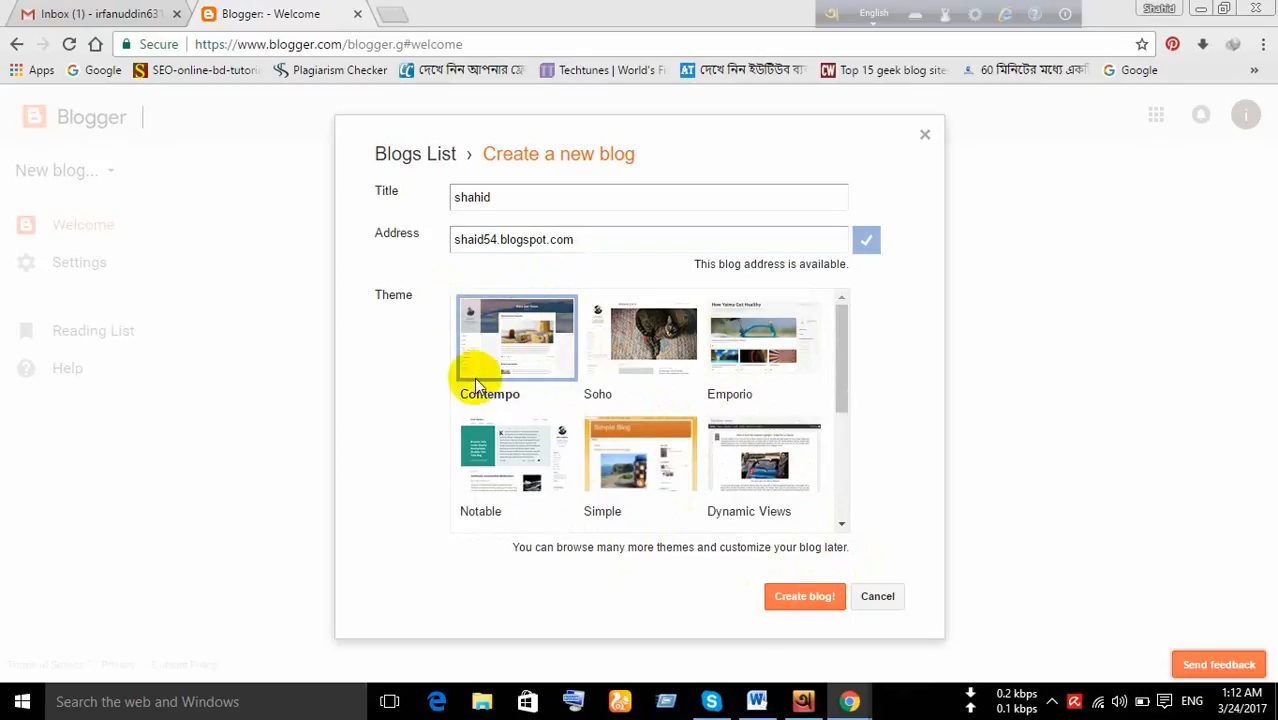
pyautogui.click(800, 598)
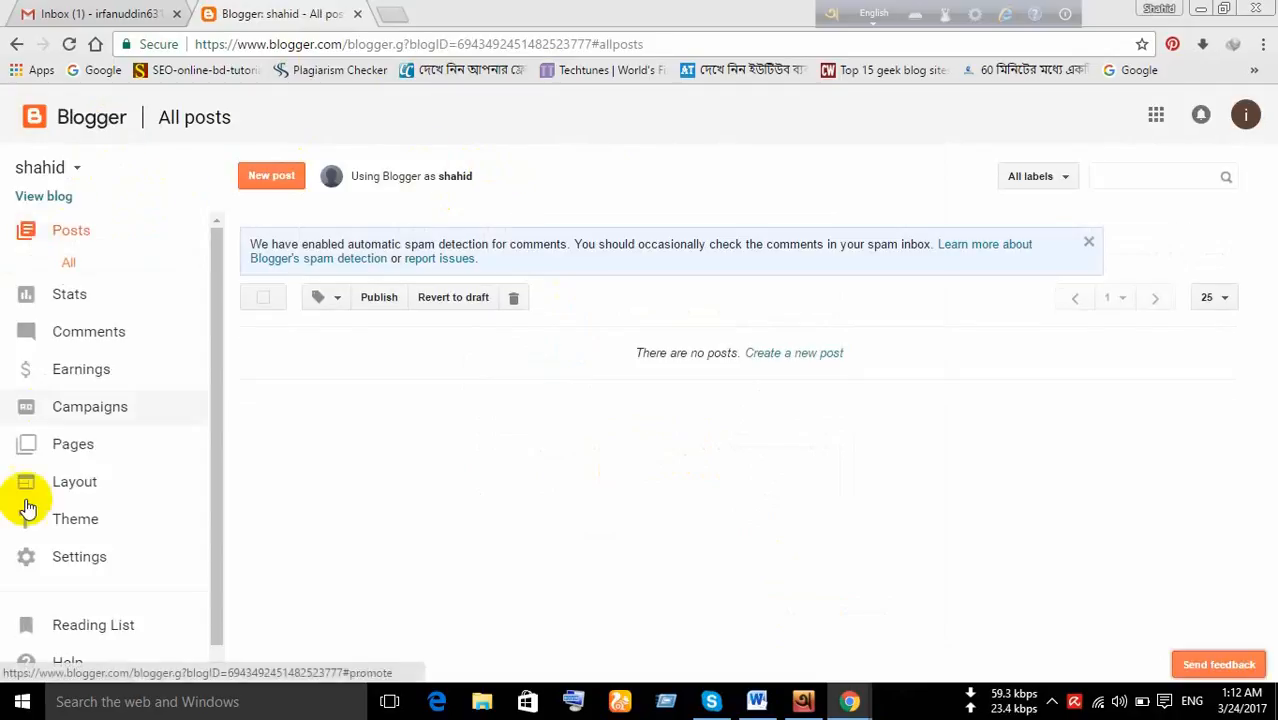
# Examine the new blog's stats, going through the overview, posts, traffic sources and audience pages
pyautogui.click(260, 180)
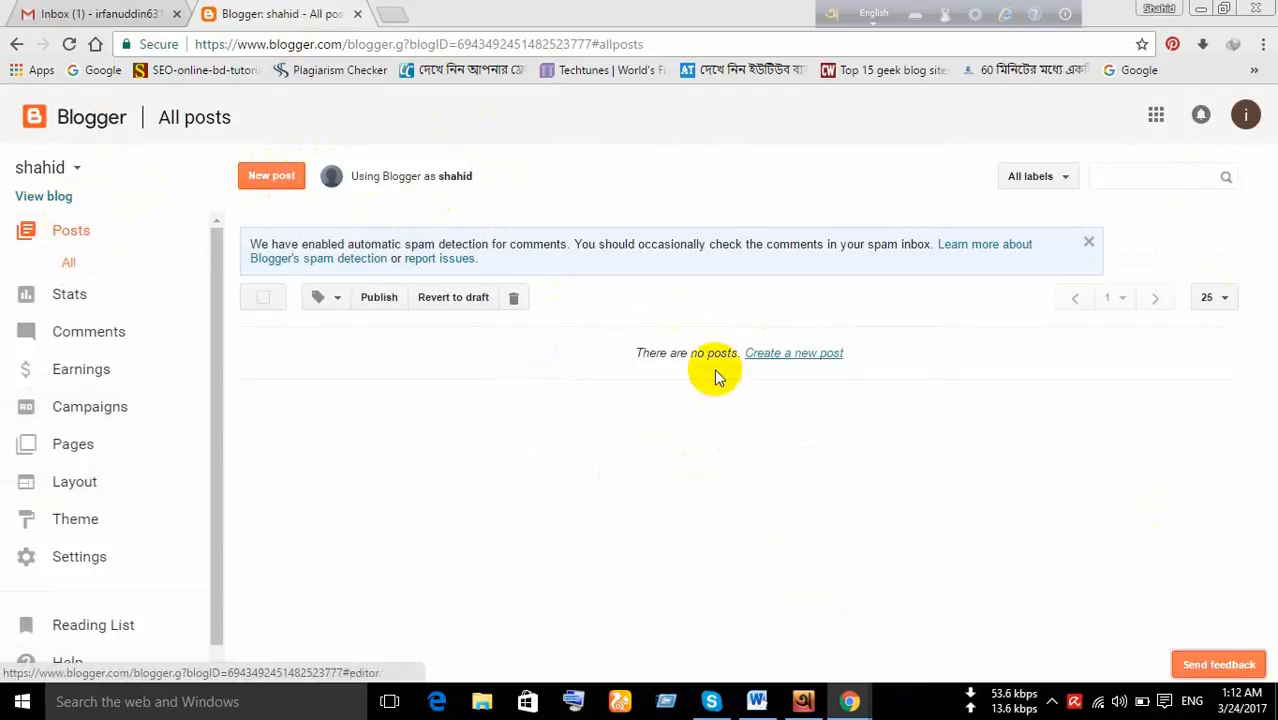
pyautogui.click(52, 298)
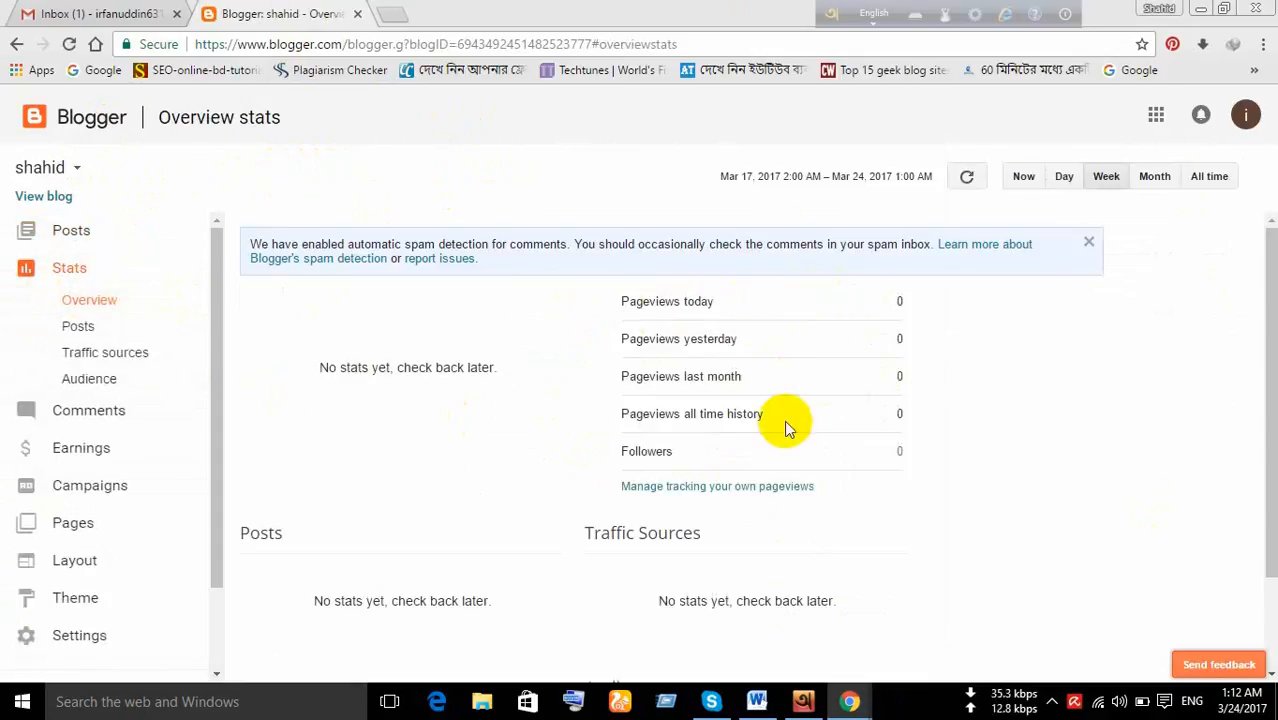
pyautogui.scroll(-1, 808, 455)
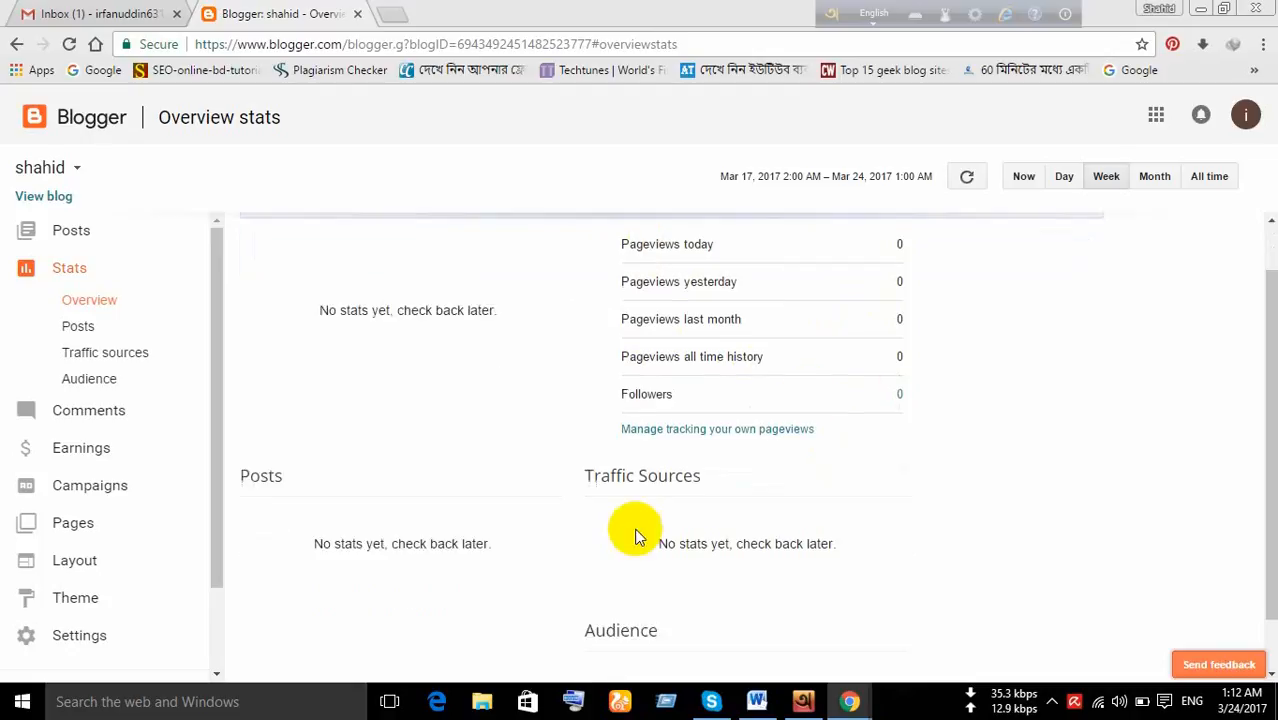
pyautogui.click(80, 327)
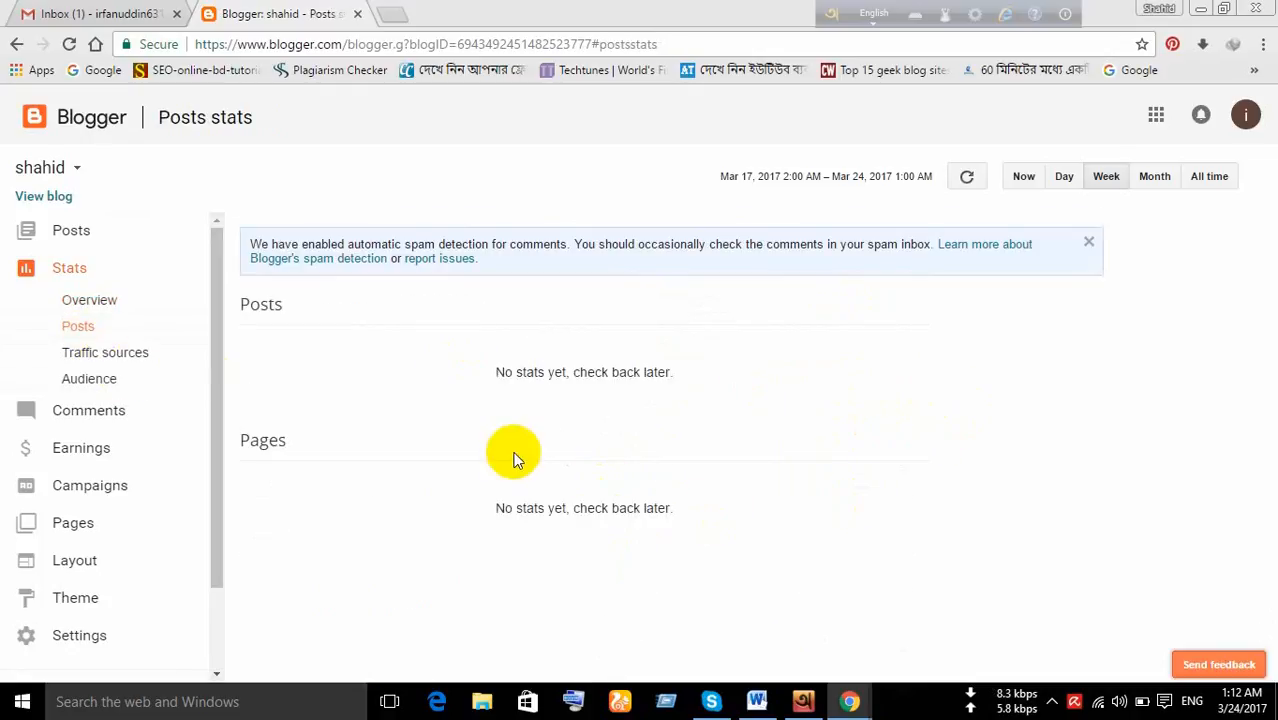
pyautogui.click(105, 353)
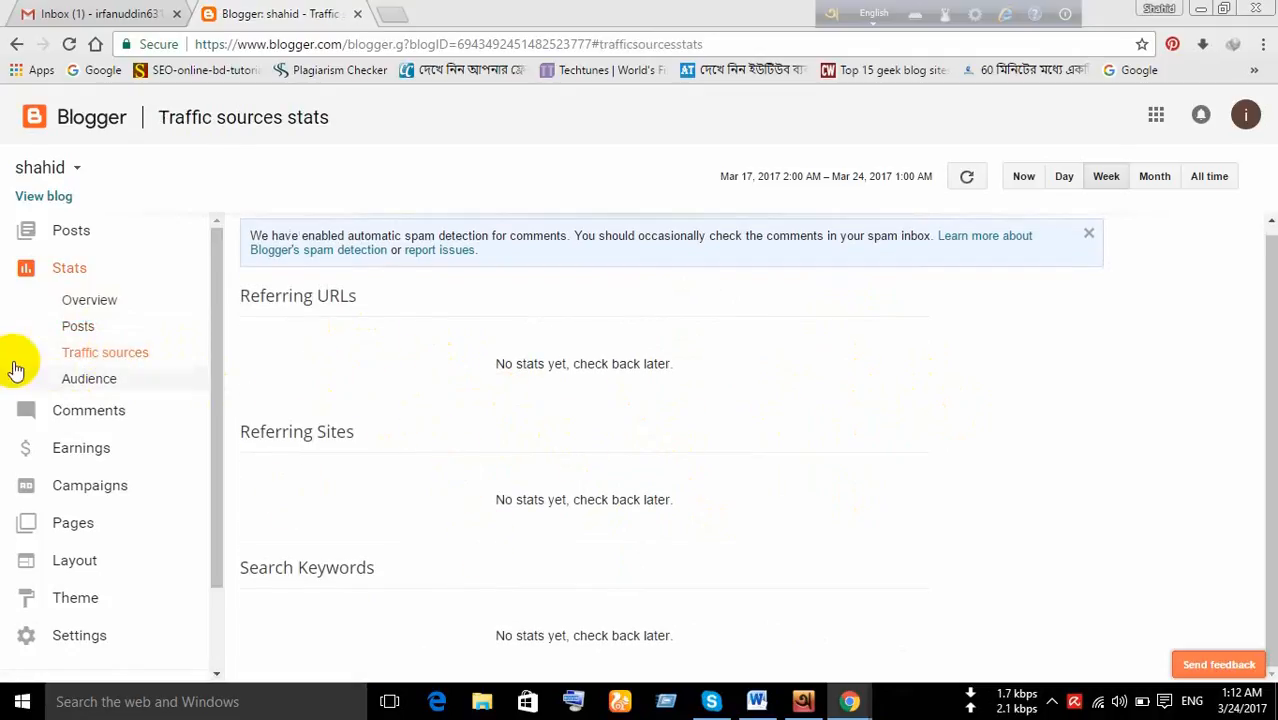
pyautogui.click(62, 382)
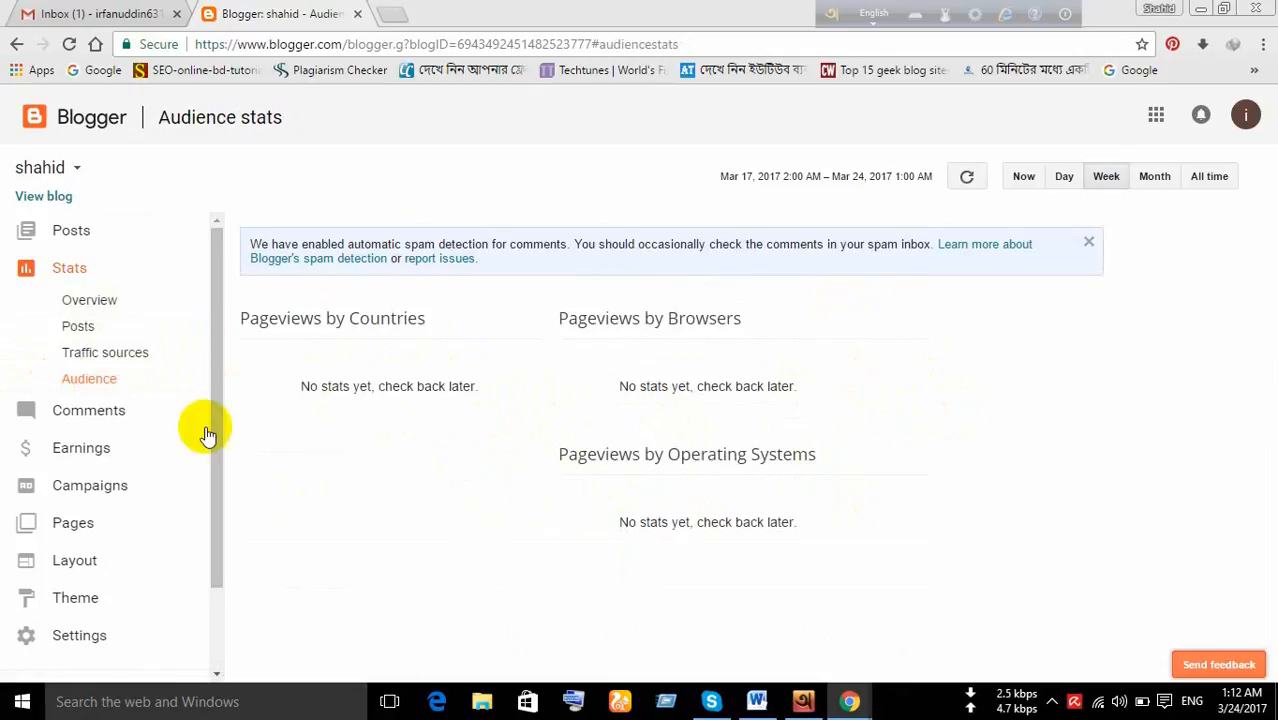
# Look over the blog's published comments, Earnings, Campaigns and Pages sections
pyautogui.click(101, 410)
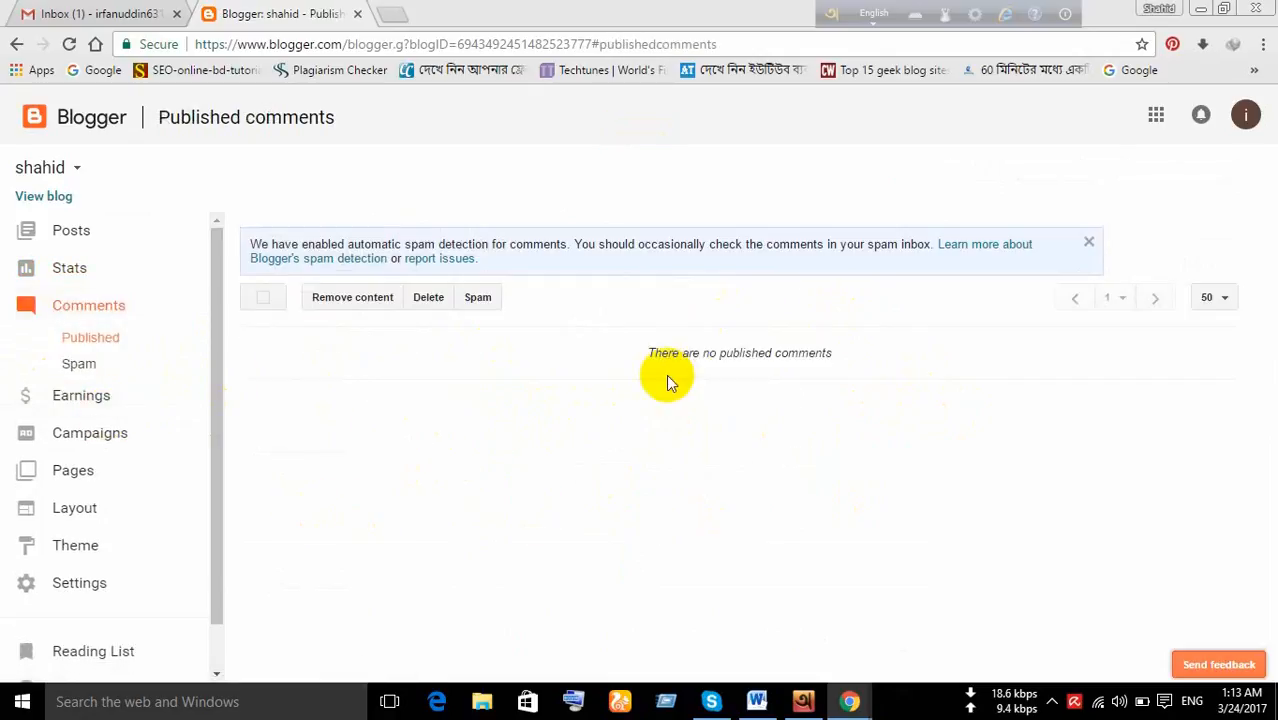
pyautogui.click(55, 408)
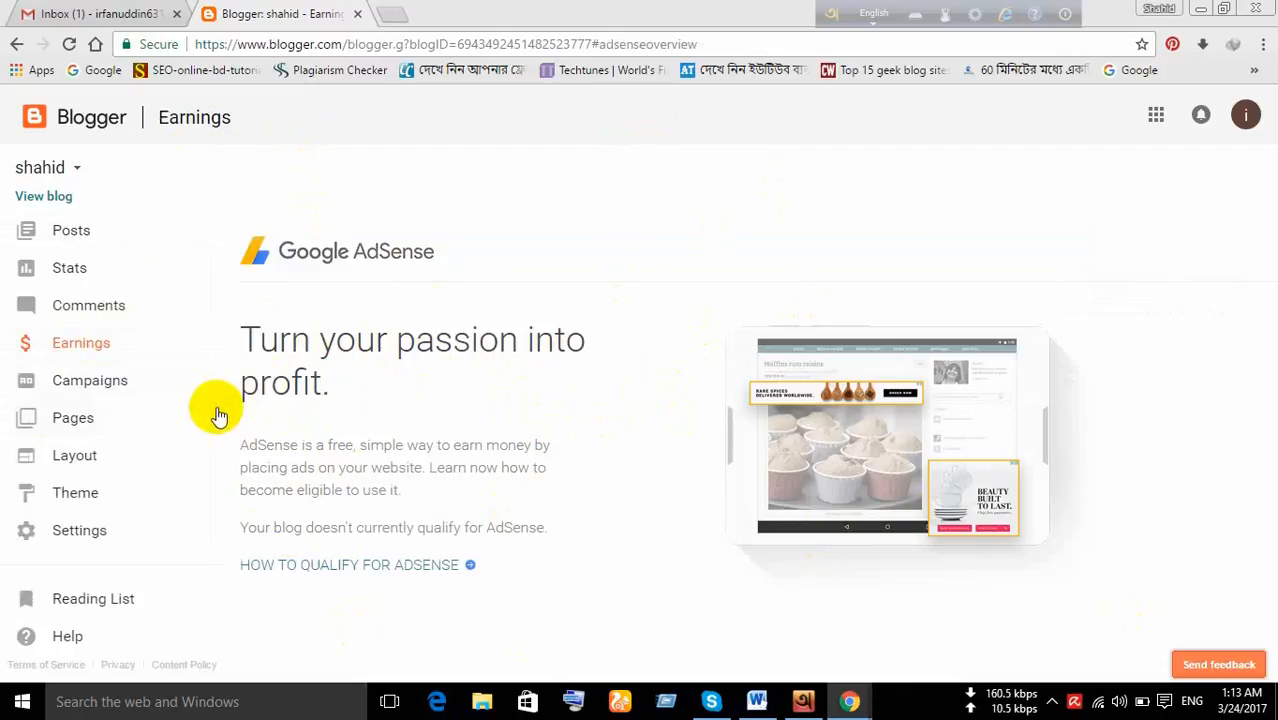
pyautogui.click(95, 390)
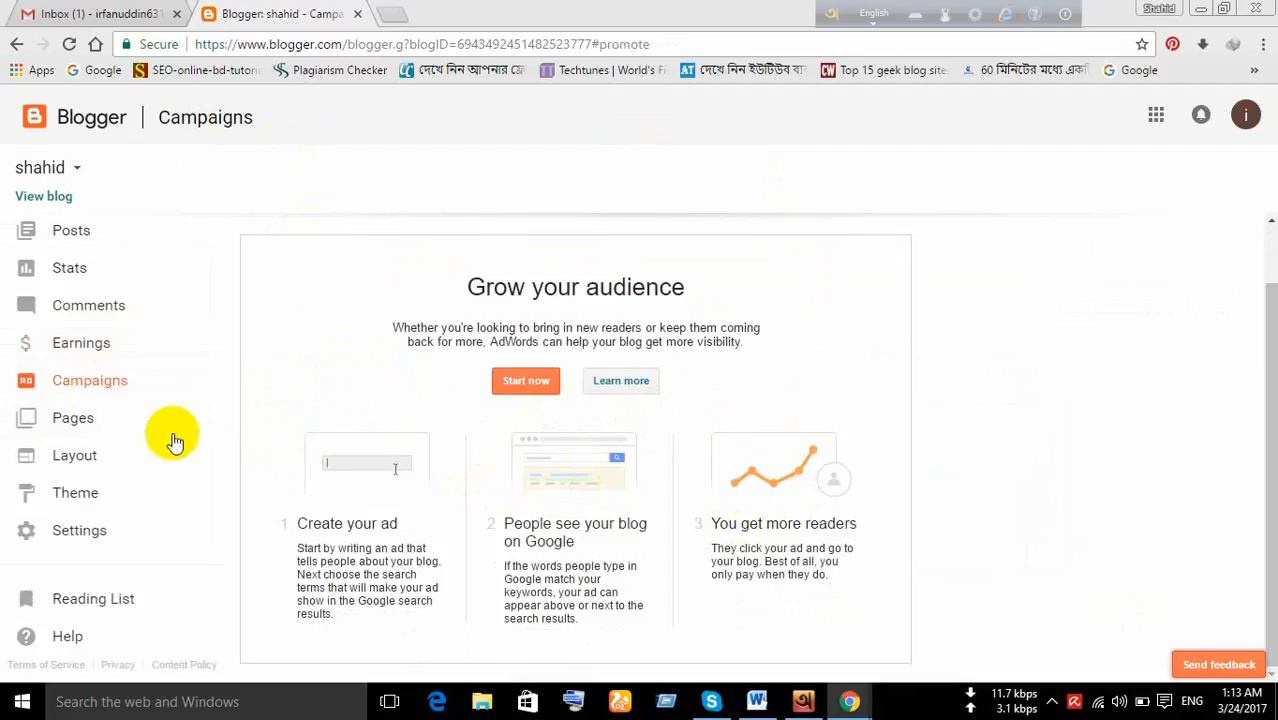
pyautogui.click(70, 418)
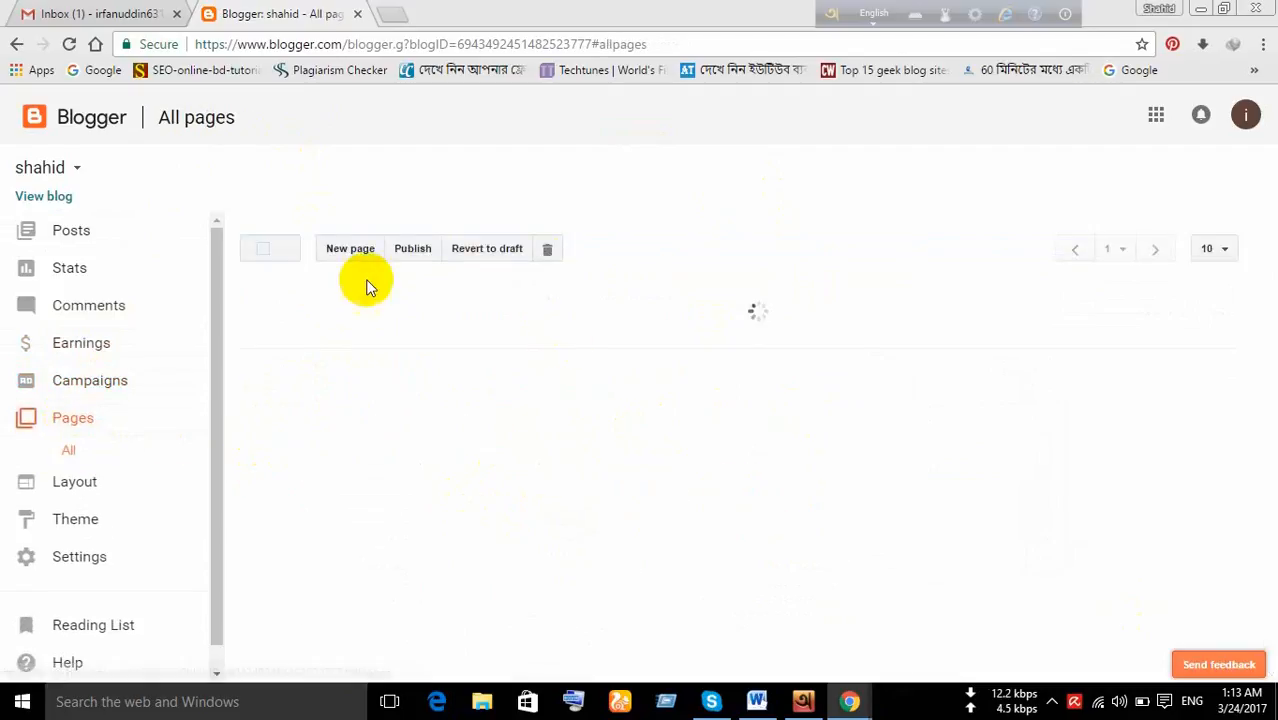
# Examine the blog's Layout page, looking through its sidebar, header, subscription and page list gadgets
pyautogui.click(88, 482)
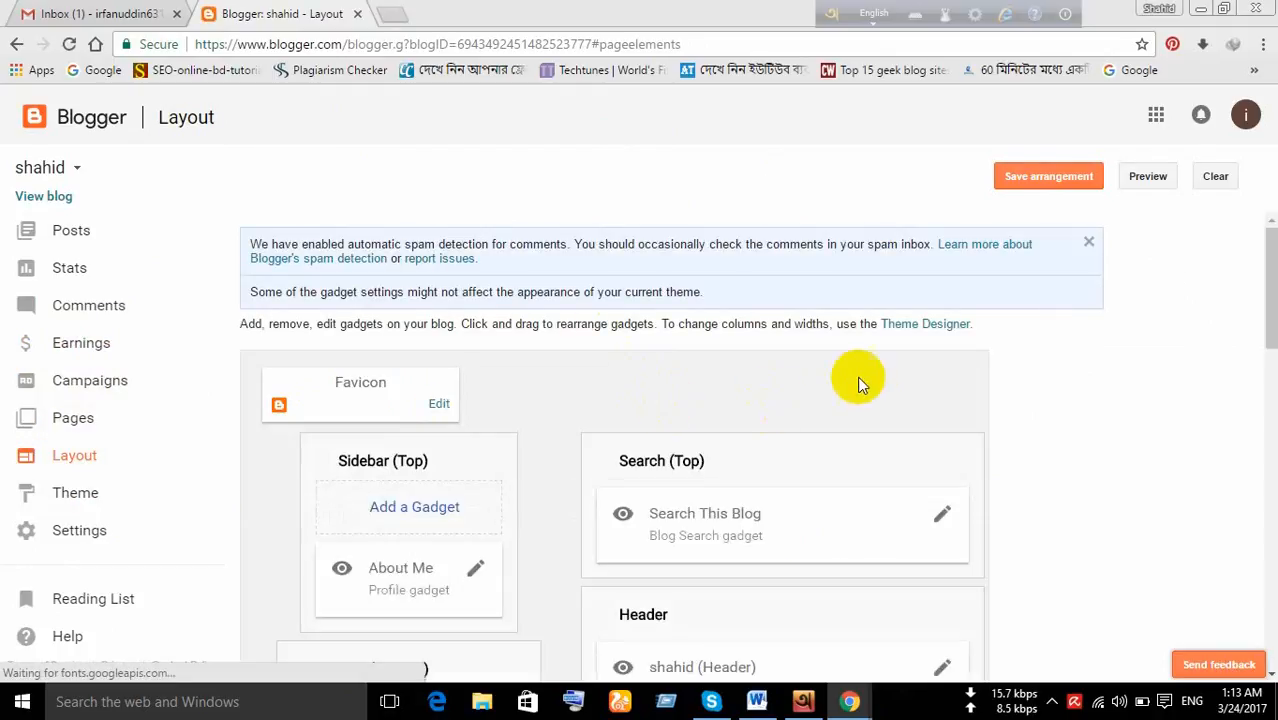
pyautogui.scroll(-10, 630, 445)
pyautogui.scroll(10, 545, 428)
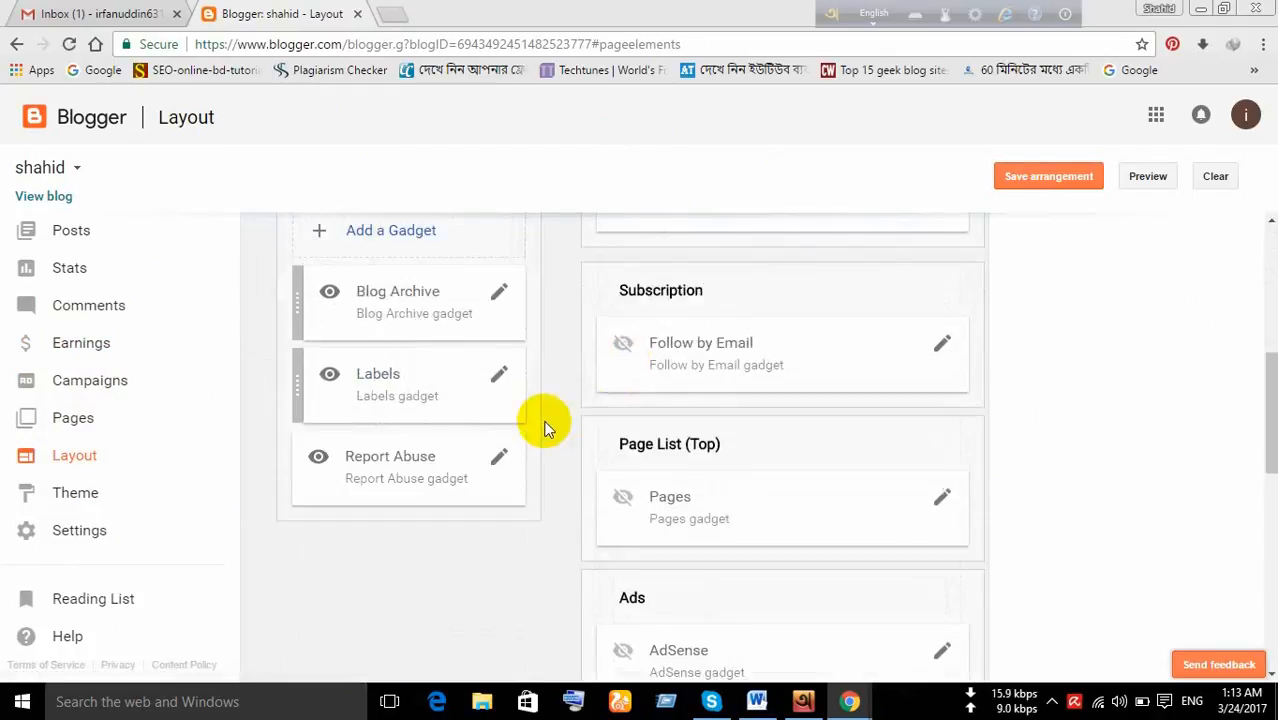
pyautogui.scroll(-2, 555, 436)
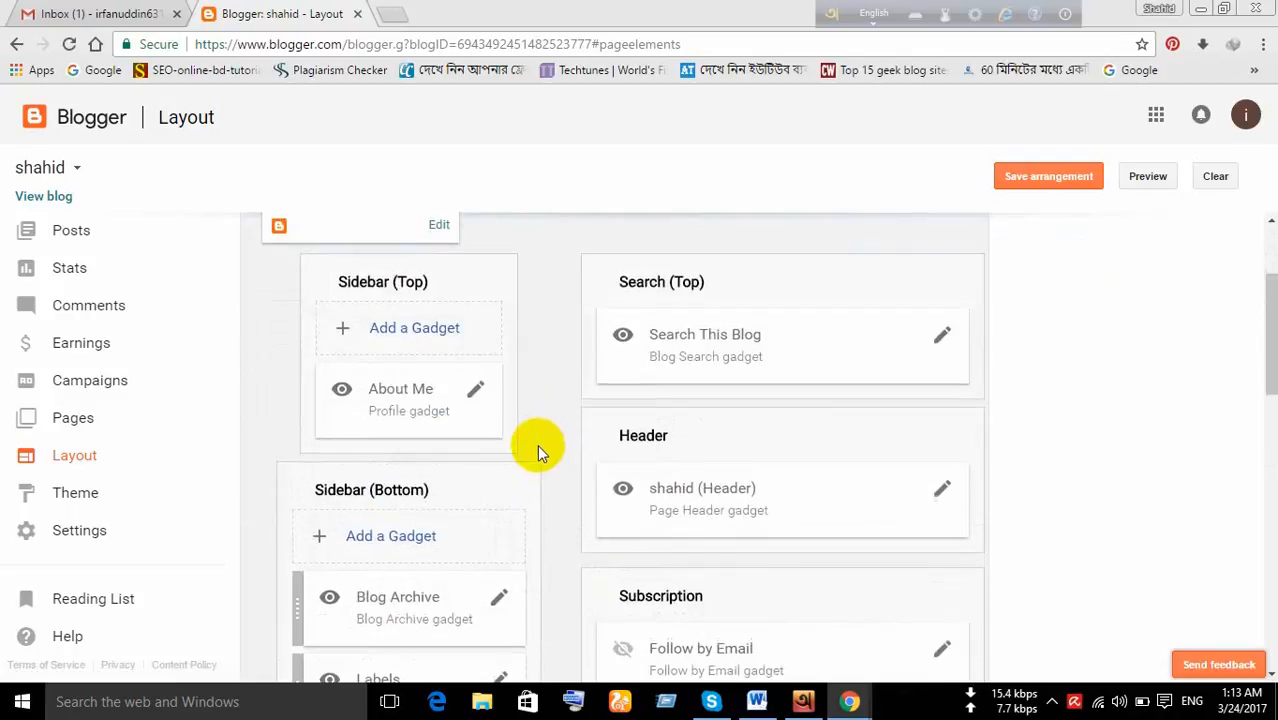
pyautogui.scroll(-4, 531, 415)
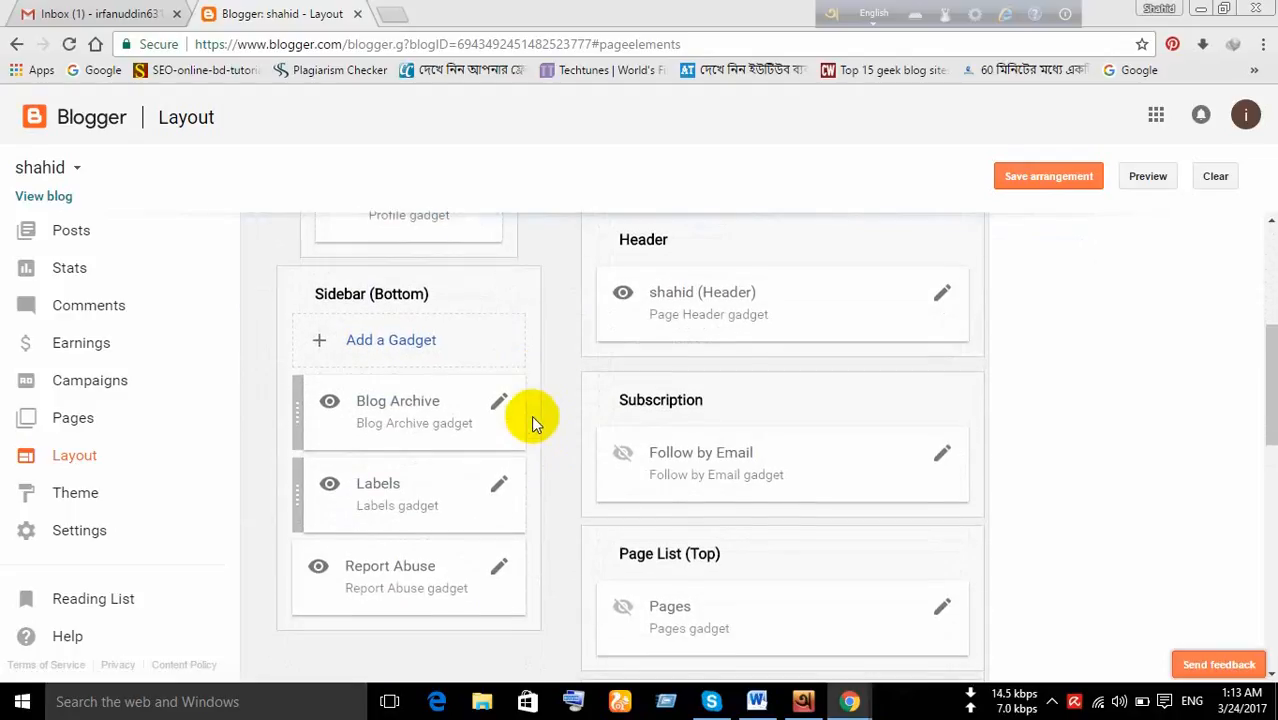
# View the blog's Theme page with its desktop and mobile previews, and open the basic settings
pyautogui.click(45, 496)
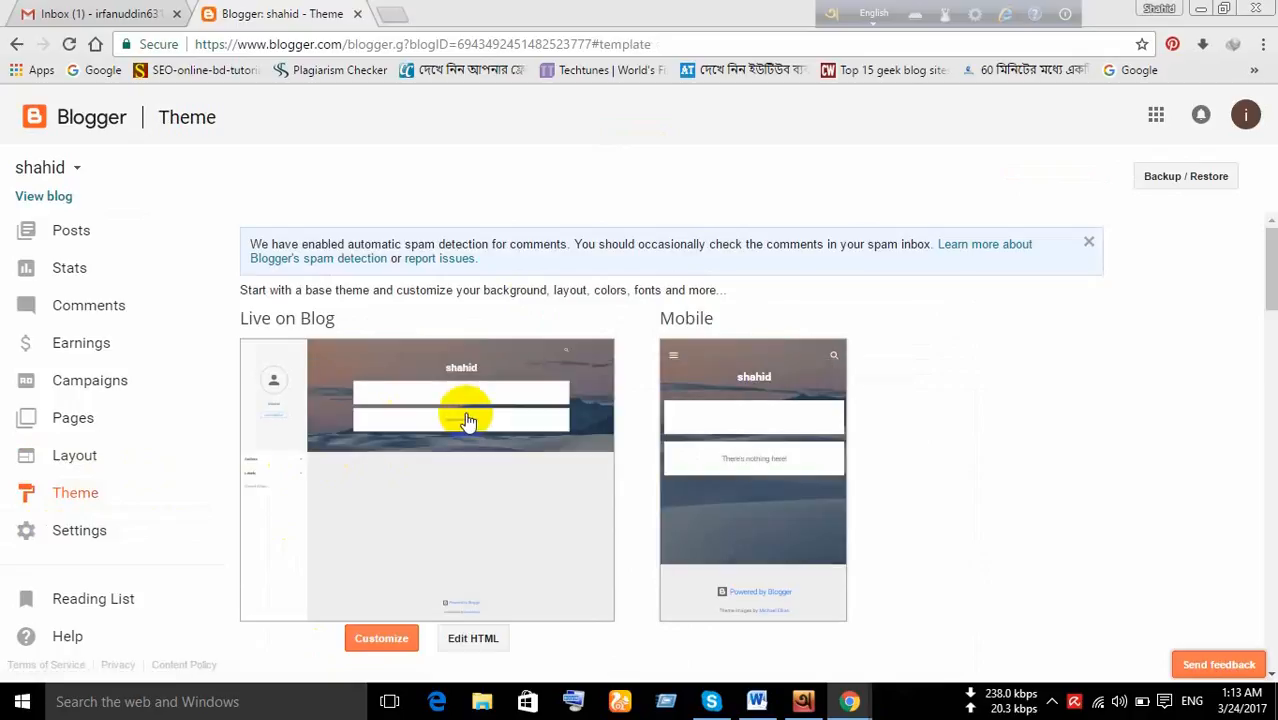
pyautogui.scroll(-3, 465, 417)
pyautogui.click(55, 543)
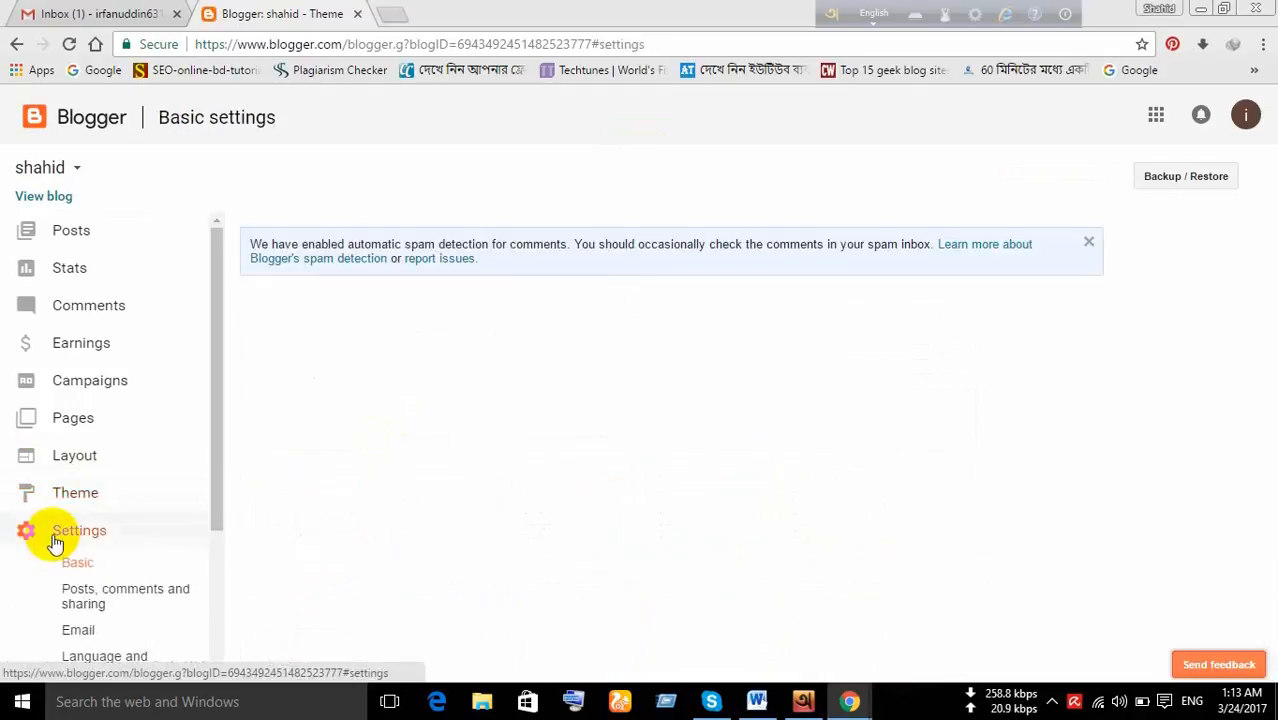
# Look through the Settings subsections and the basic settings of the blog
pyautogui.scroll(-1, 113, 580)
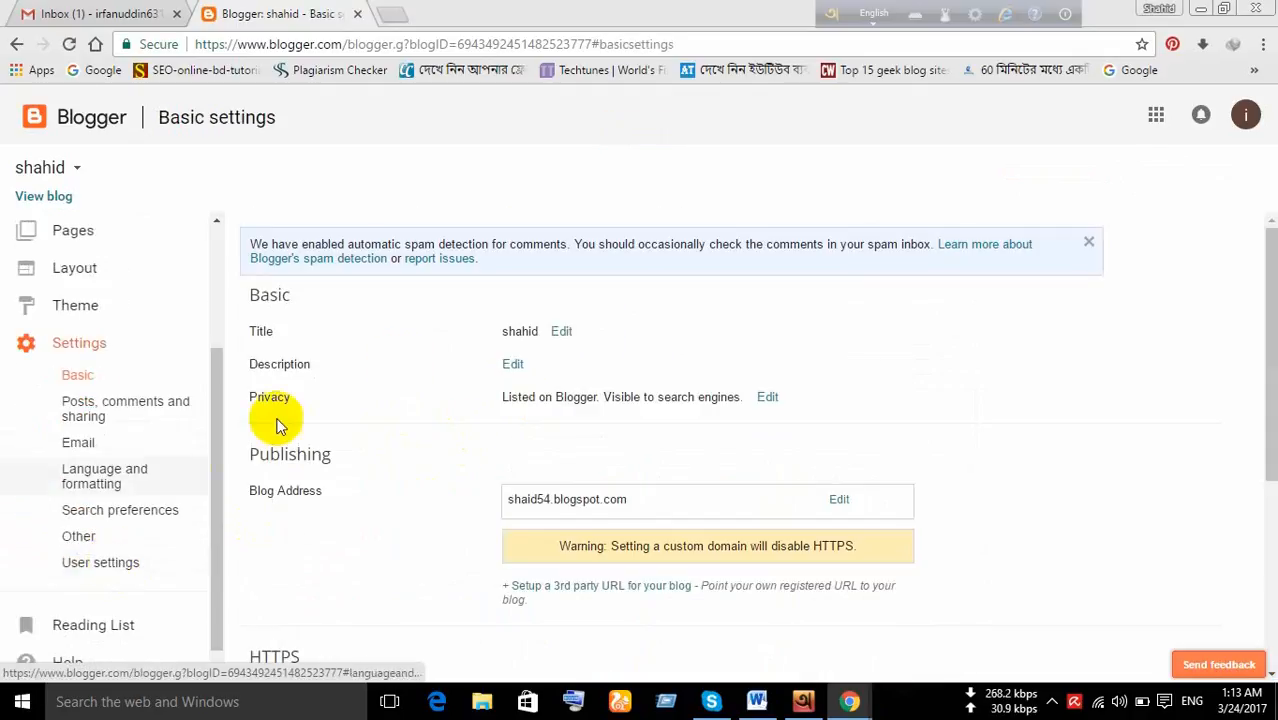
pyautogui.scroll(-4, 451, 341)
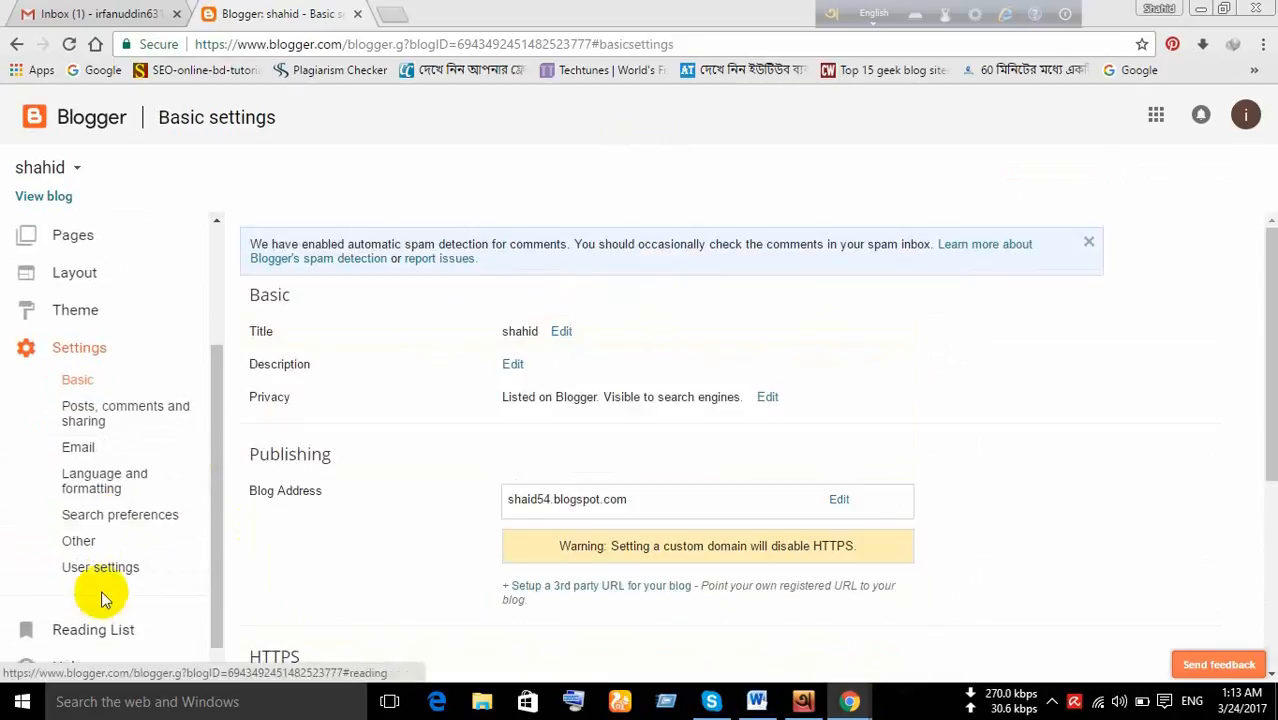
pyautogui.scroll(2, 101, 590)
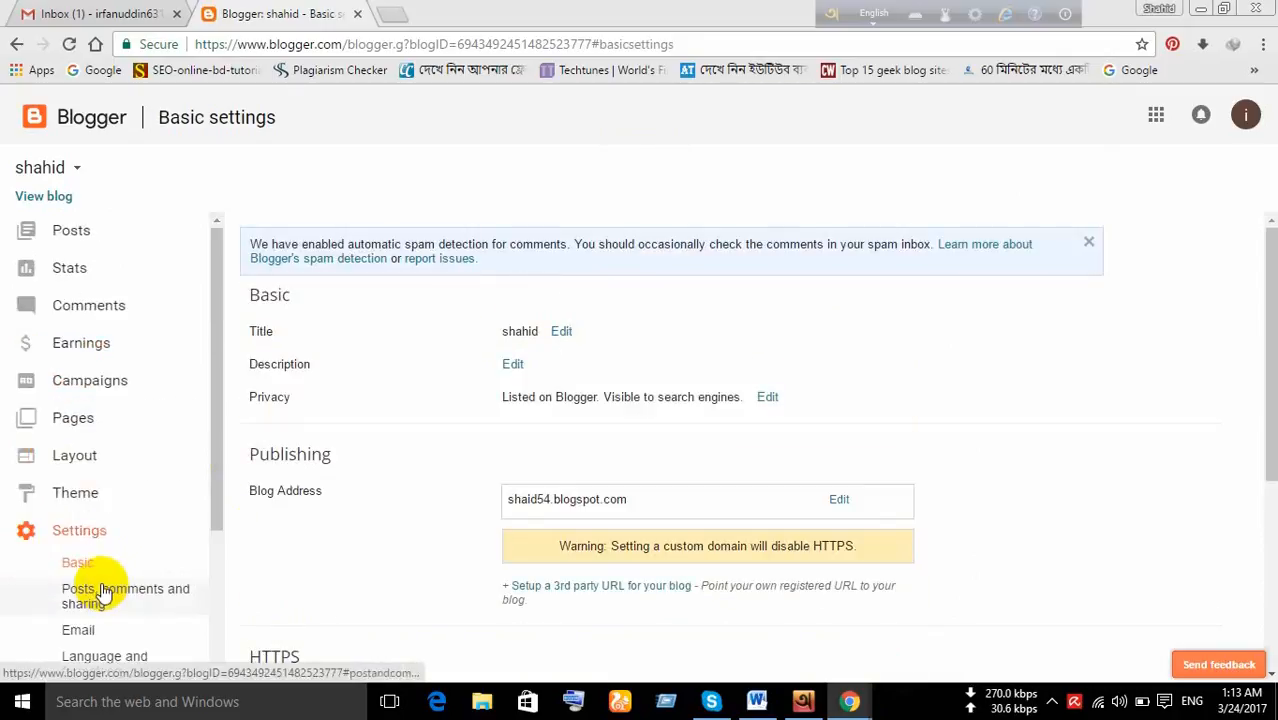
# View the live blog with its title and profile sidebar, and return to the dashboard's Posts section
pyautogui.click(44, 196)
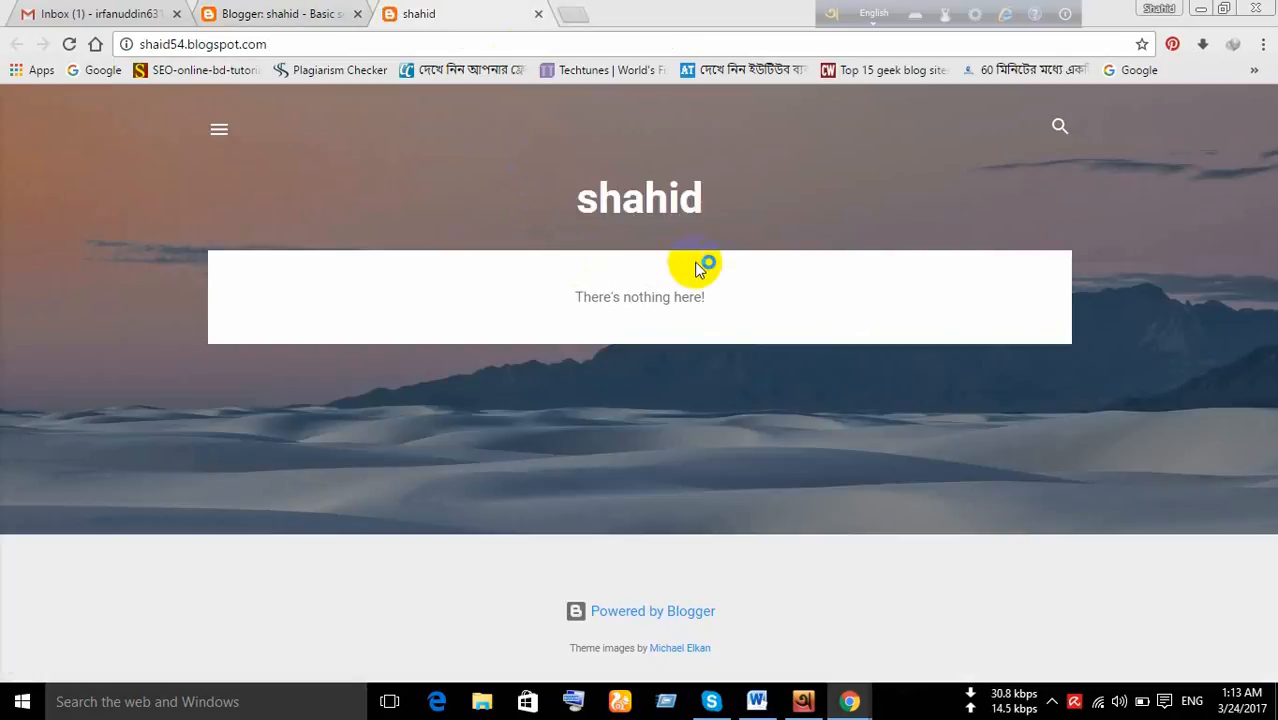
pyautogui.moveTo(710, 198); pyautogui.dragTo(557, 190)
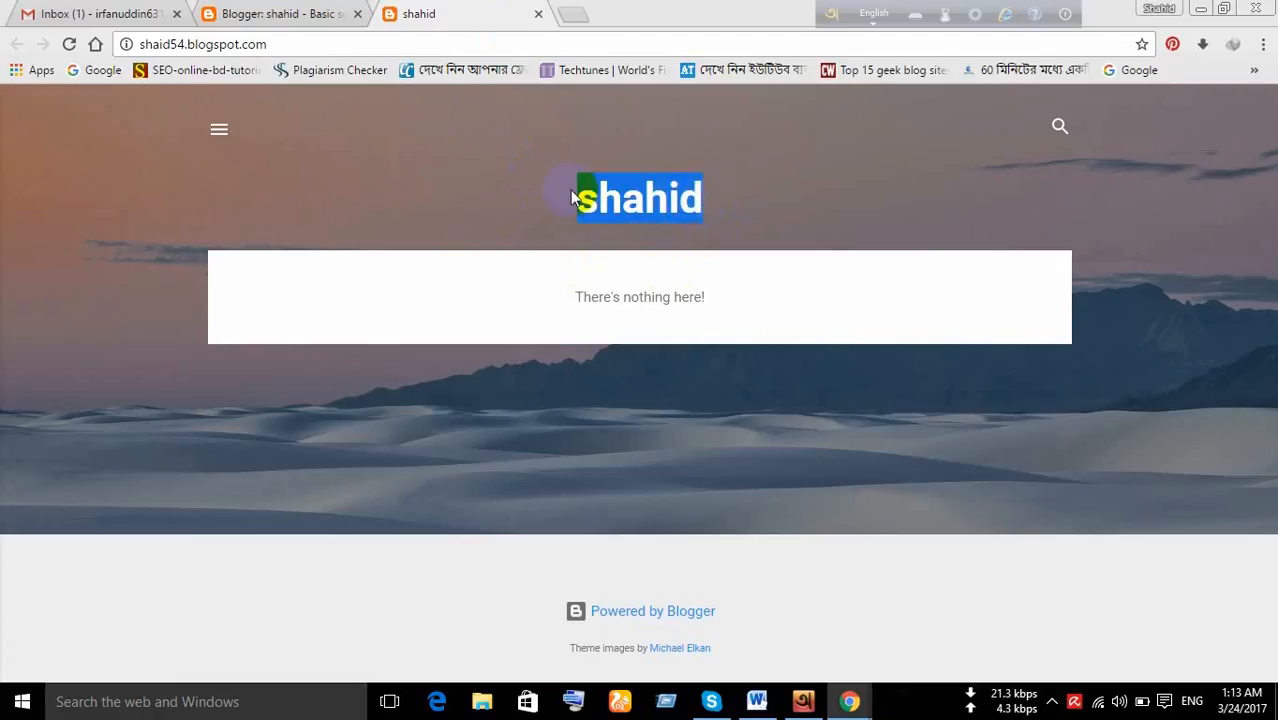
pyautogui.click(673, 200)
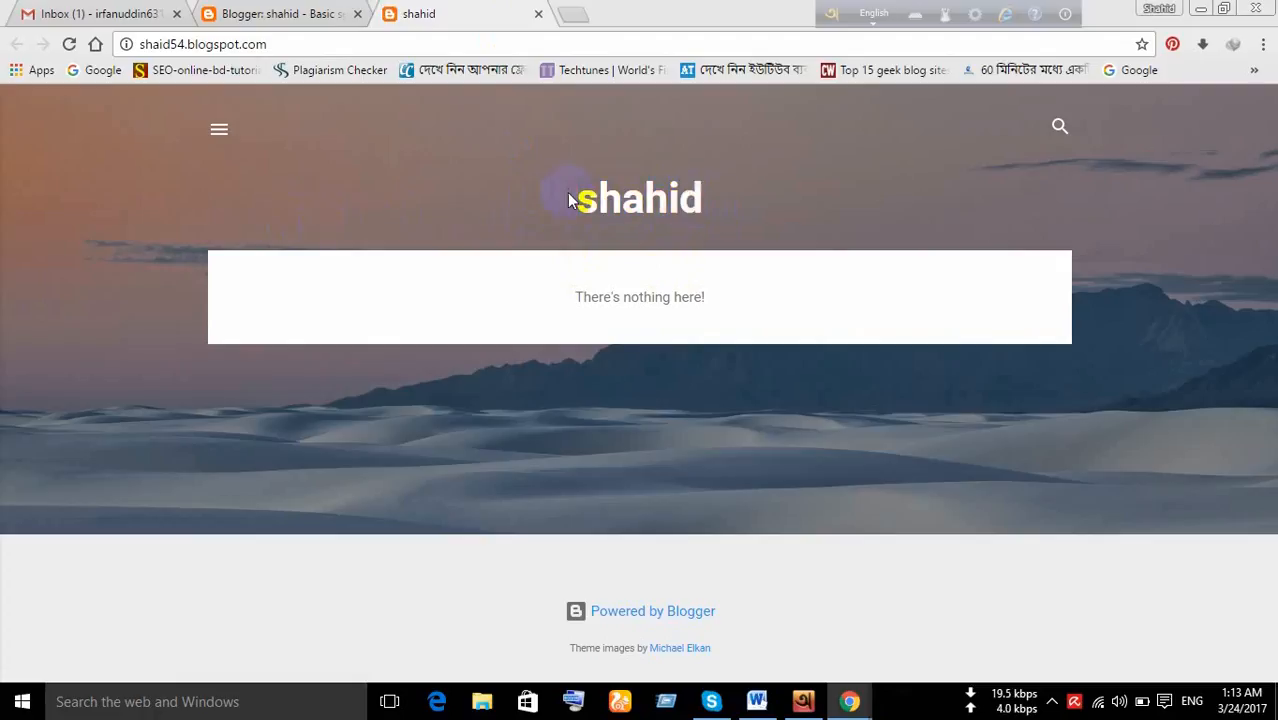
pyautogui.click(226, 132)
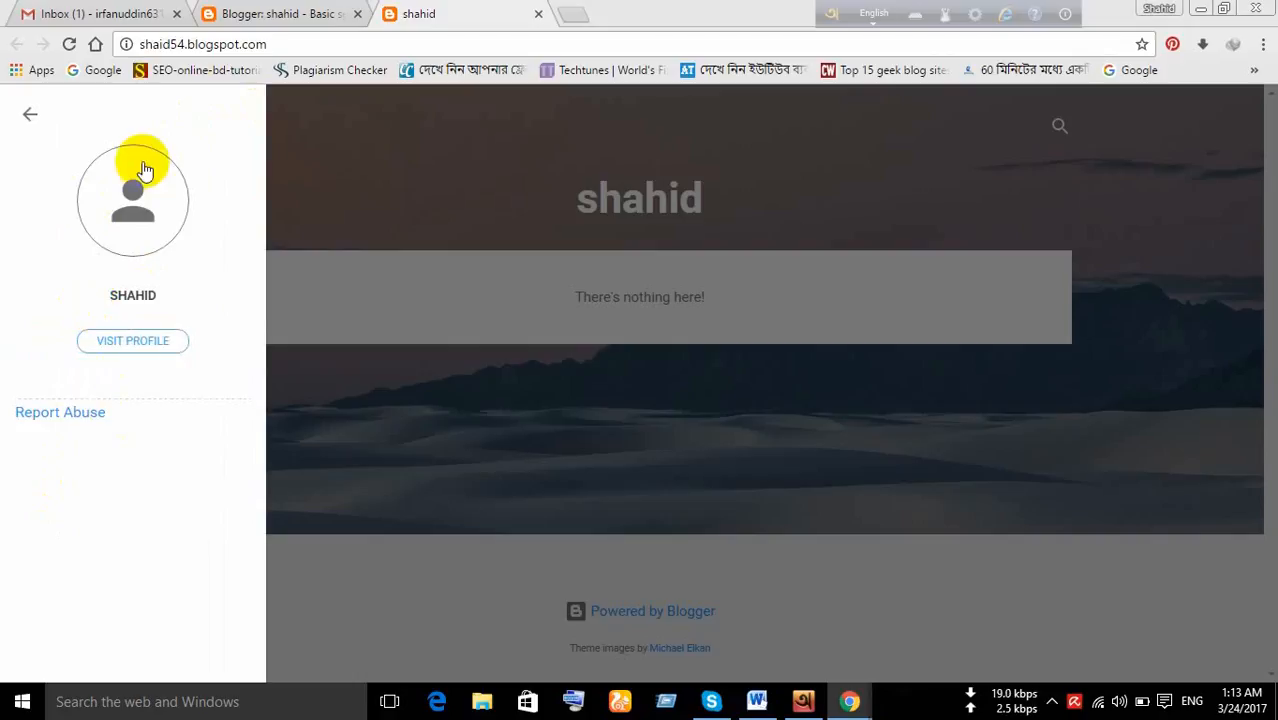
pyautogui.click(339, 168)
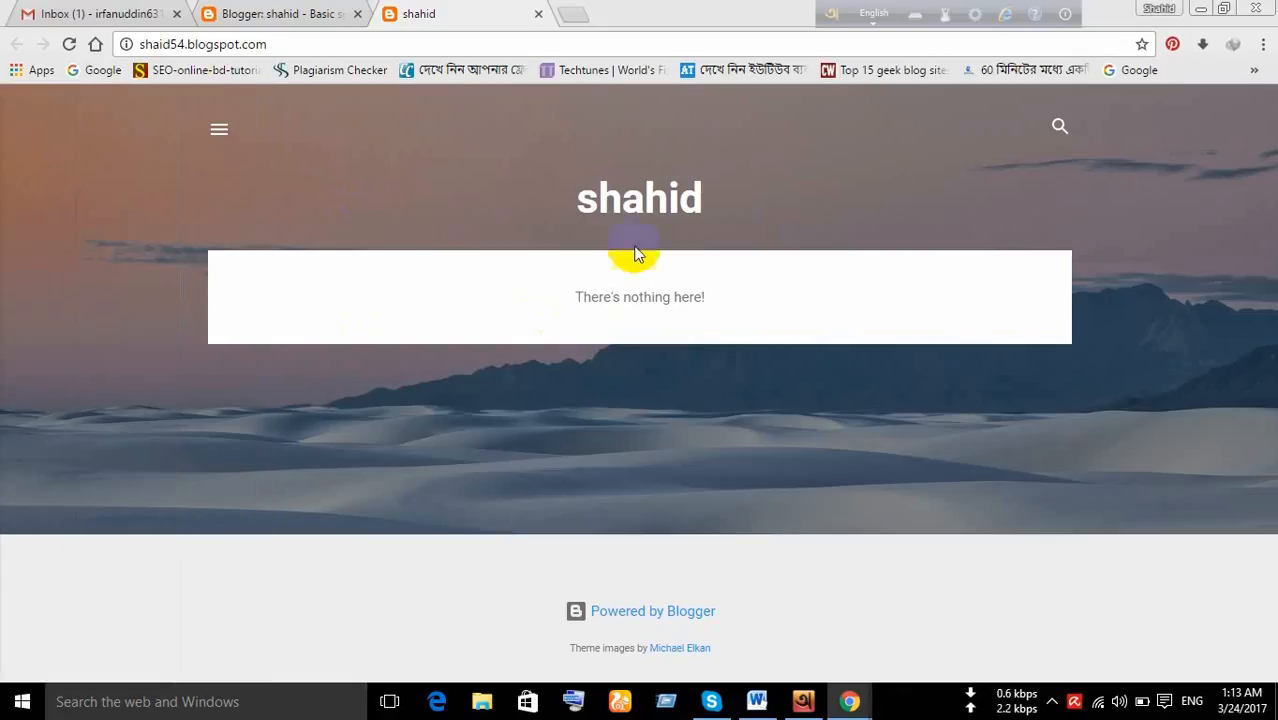
pyautogui.click(315, 9)
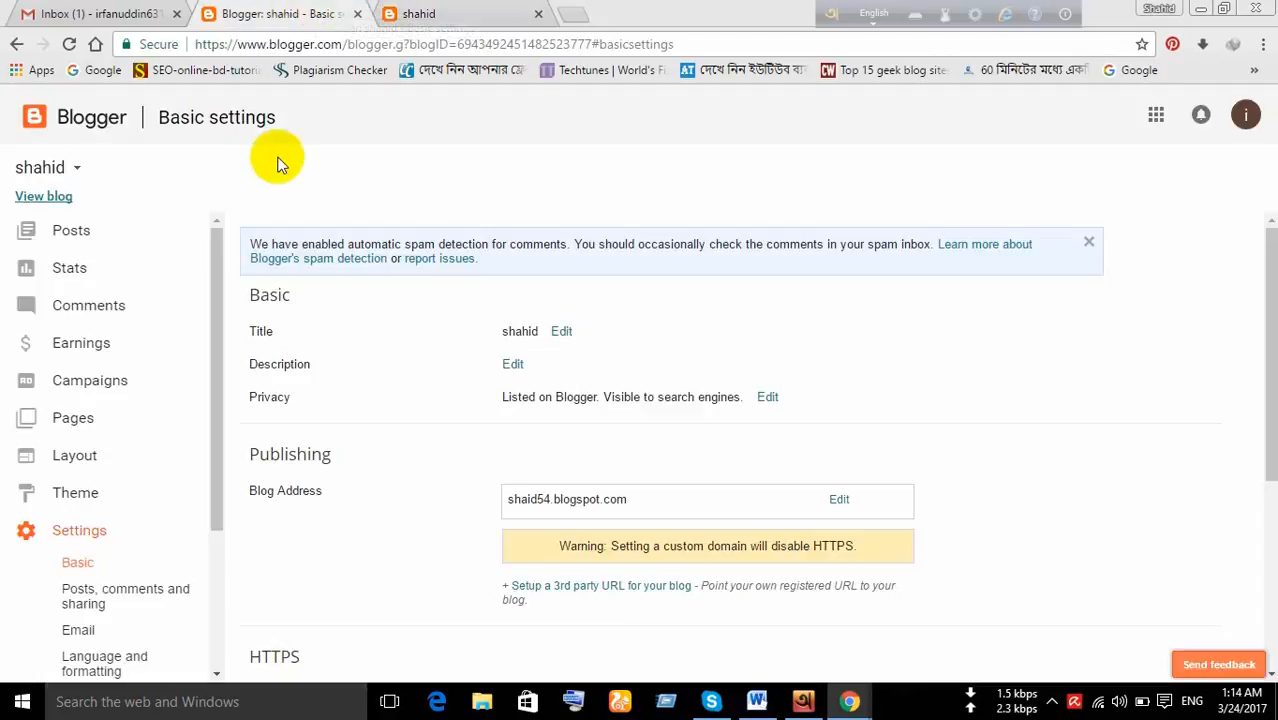
pyautogui.click(80, 233)
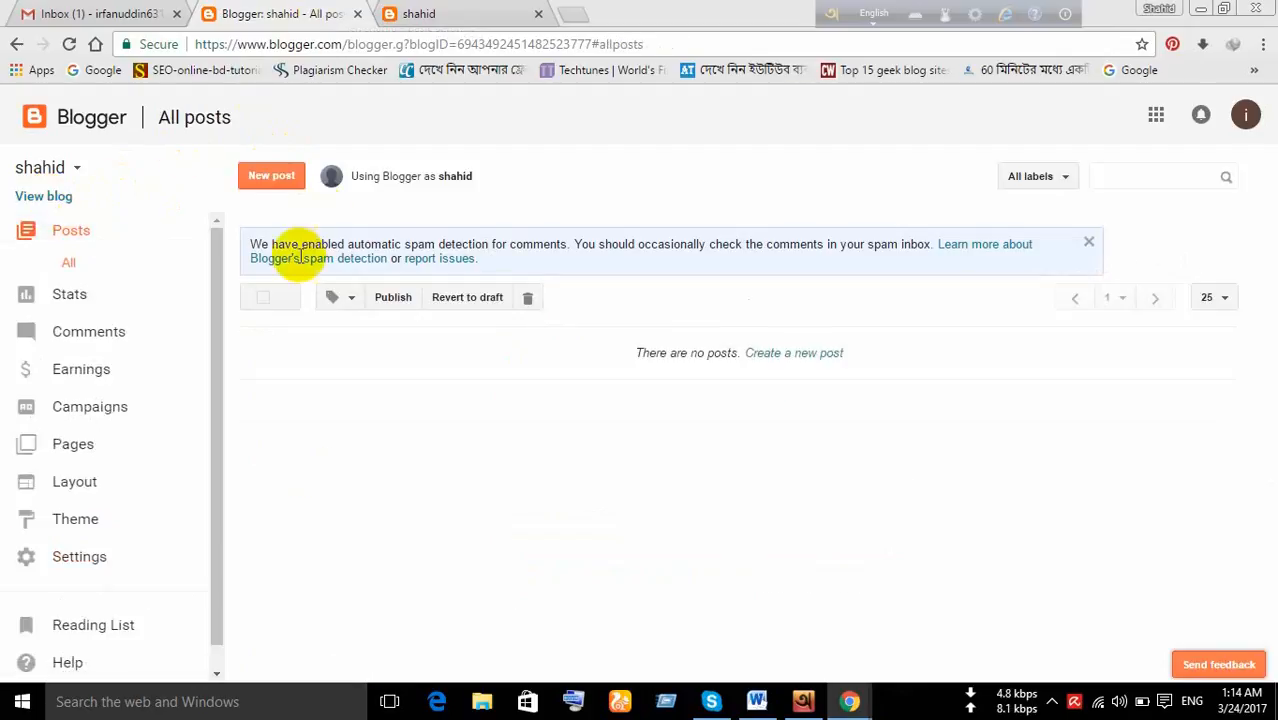
# Search the web for "bangladesh cricket news" in a new browser tab
pyautogui.click(573, 14)
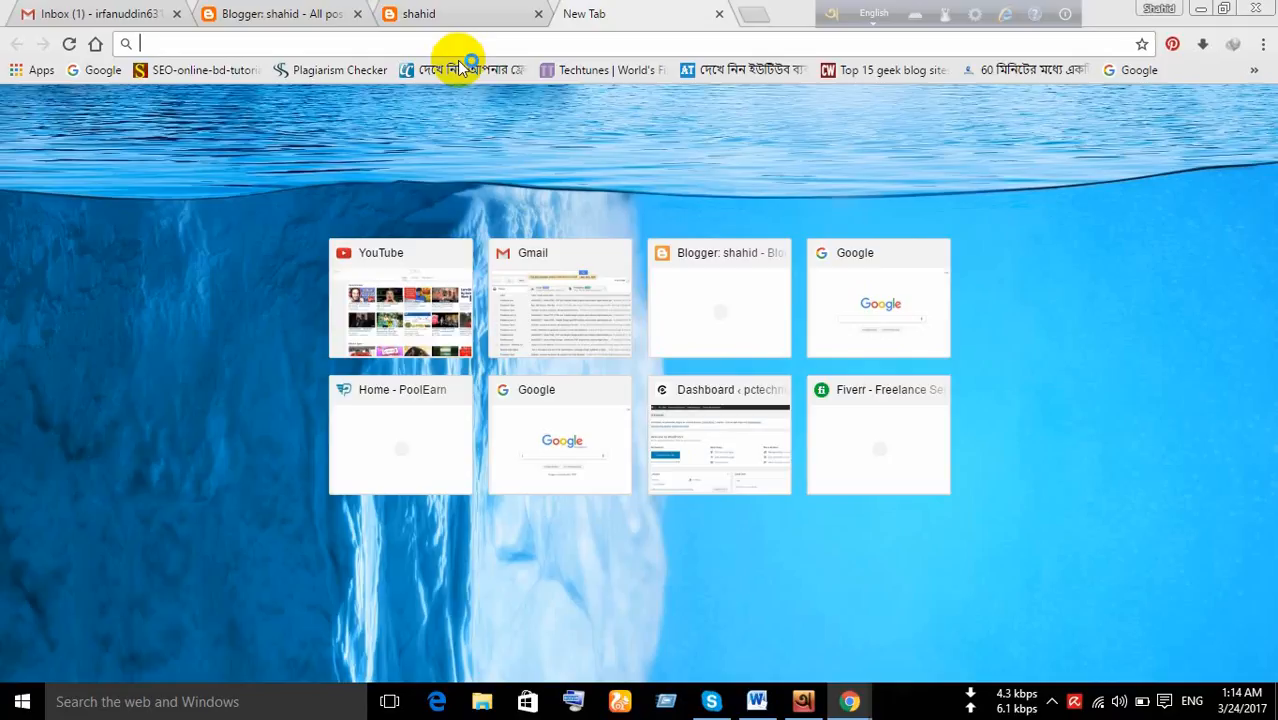
pyautogui.write('banglad')
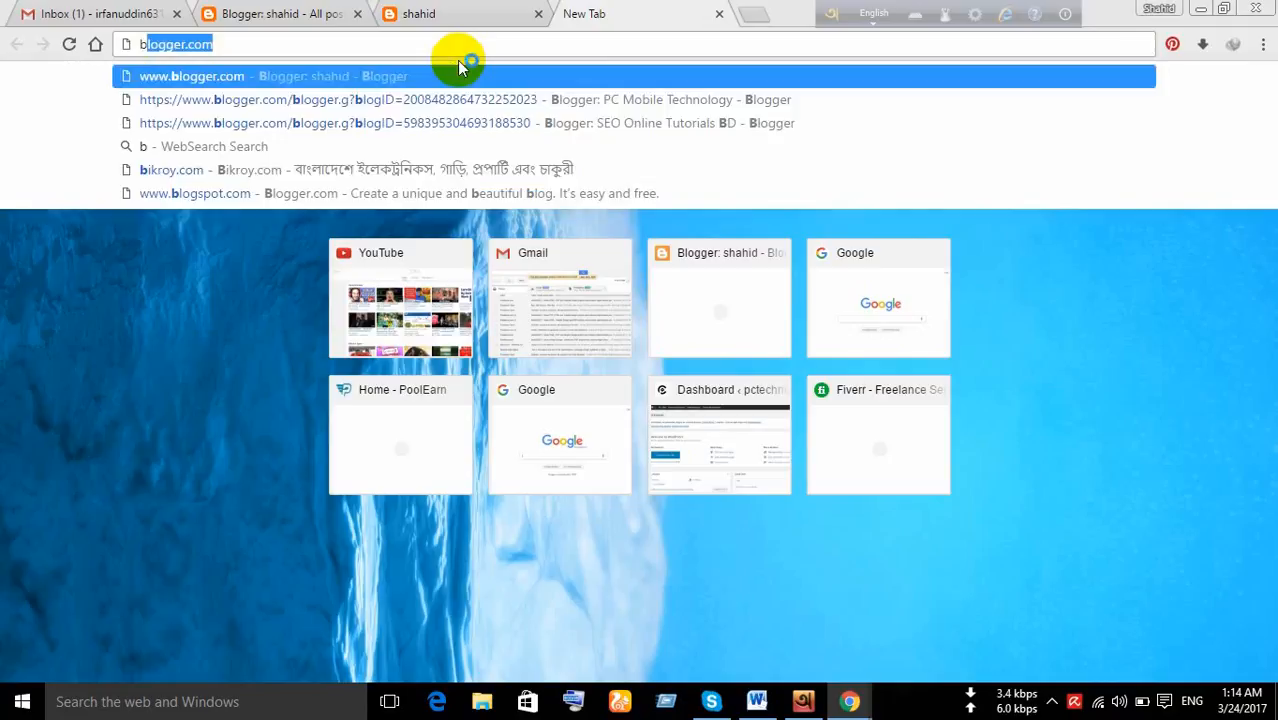
pyautogui.write('es')
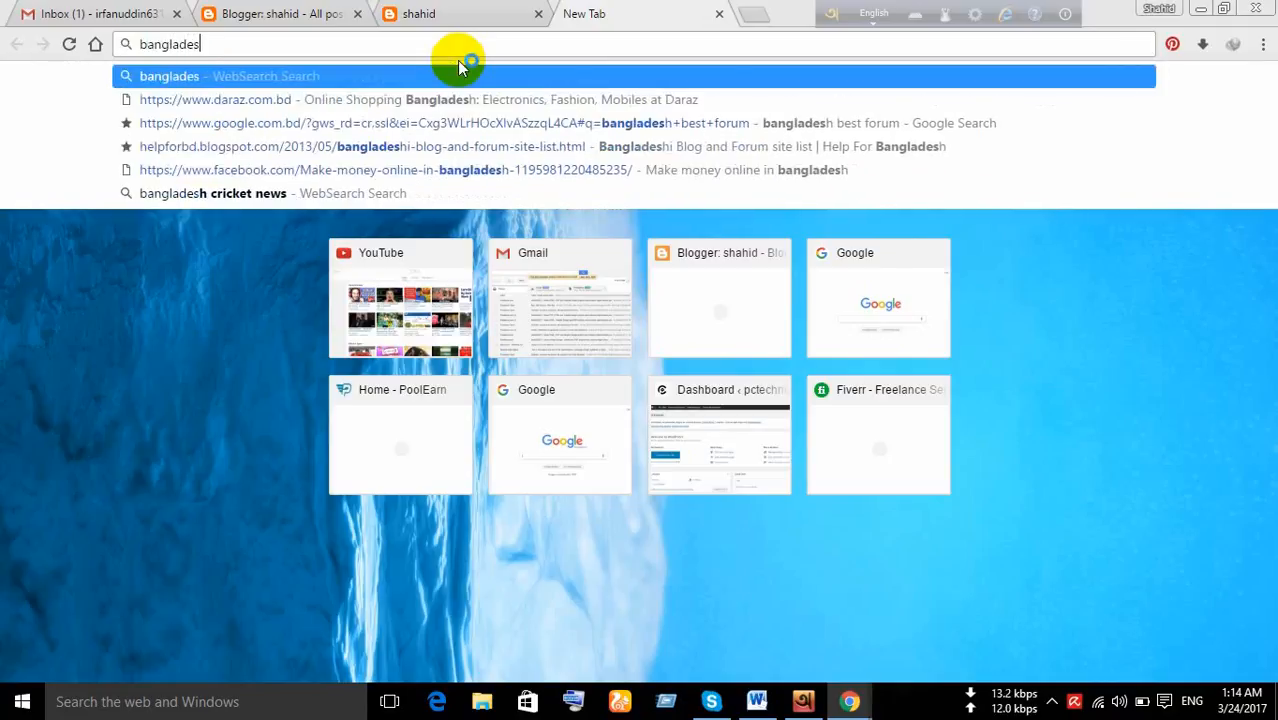
pyautogui.write('h cric')
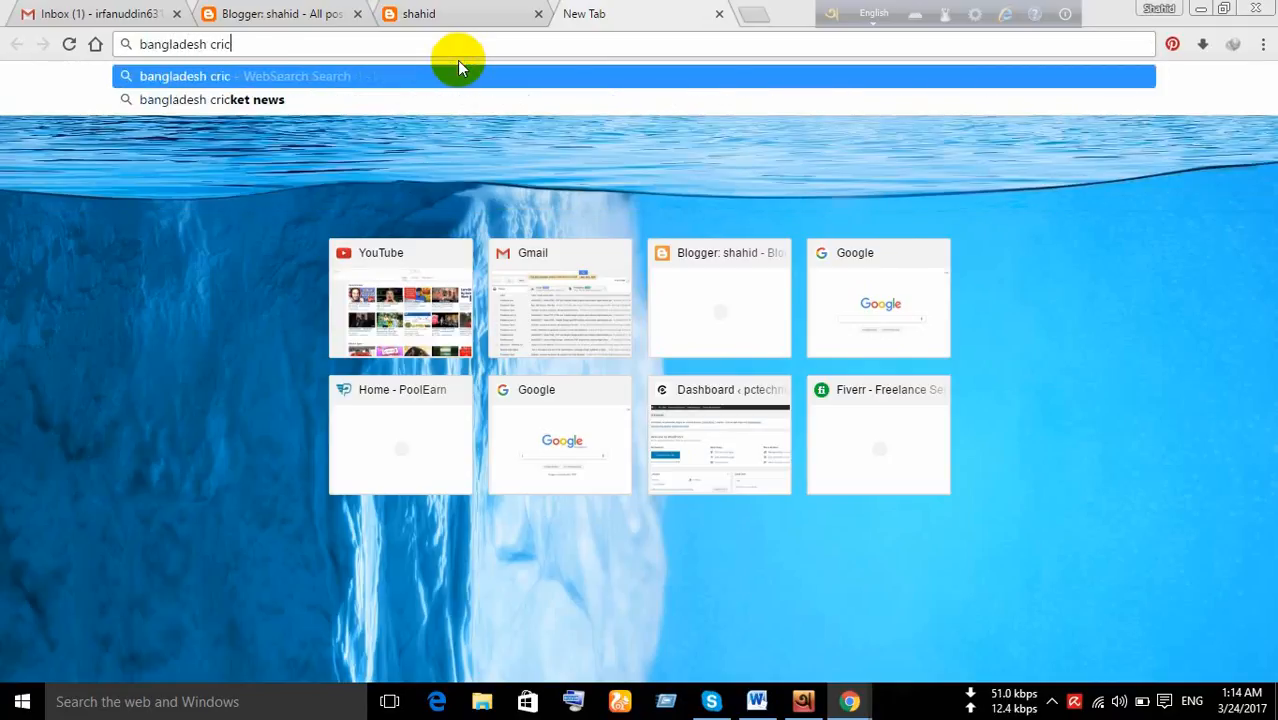
pyautogui.write('ket news')
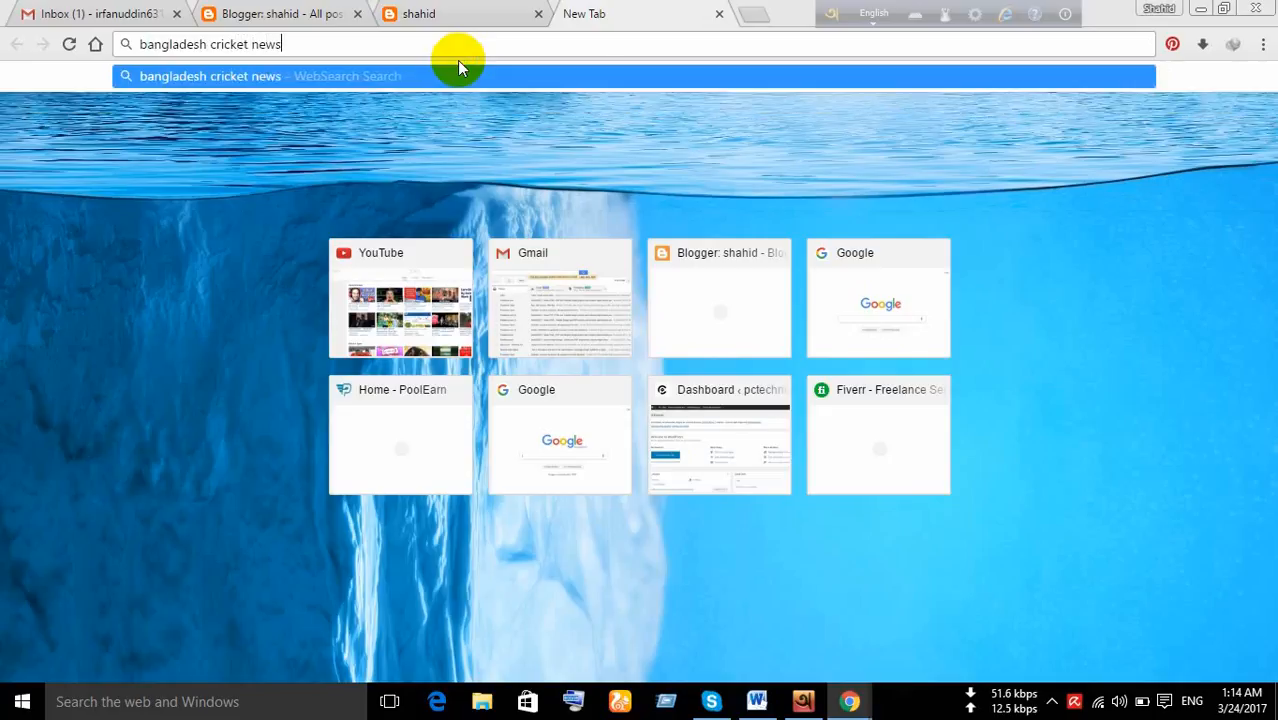
pyautogui.press('Return')
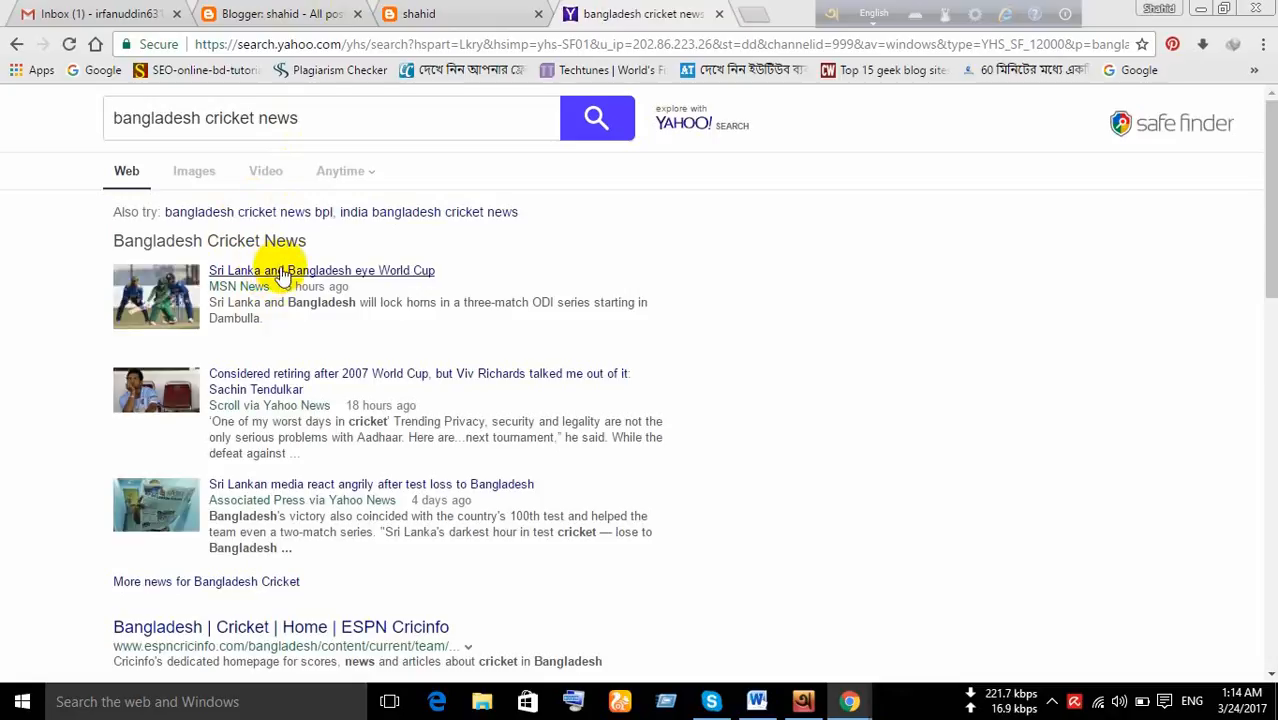
# Open the MSN article "Sri Lanka and Bangladesh eye World Cup" from the results and copy its headline
pyautogui.click(282, 274)
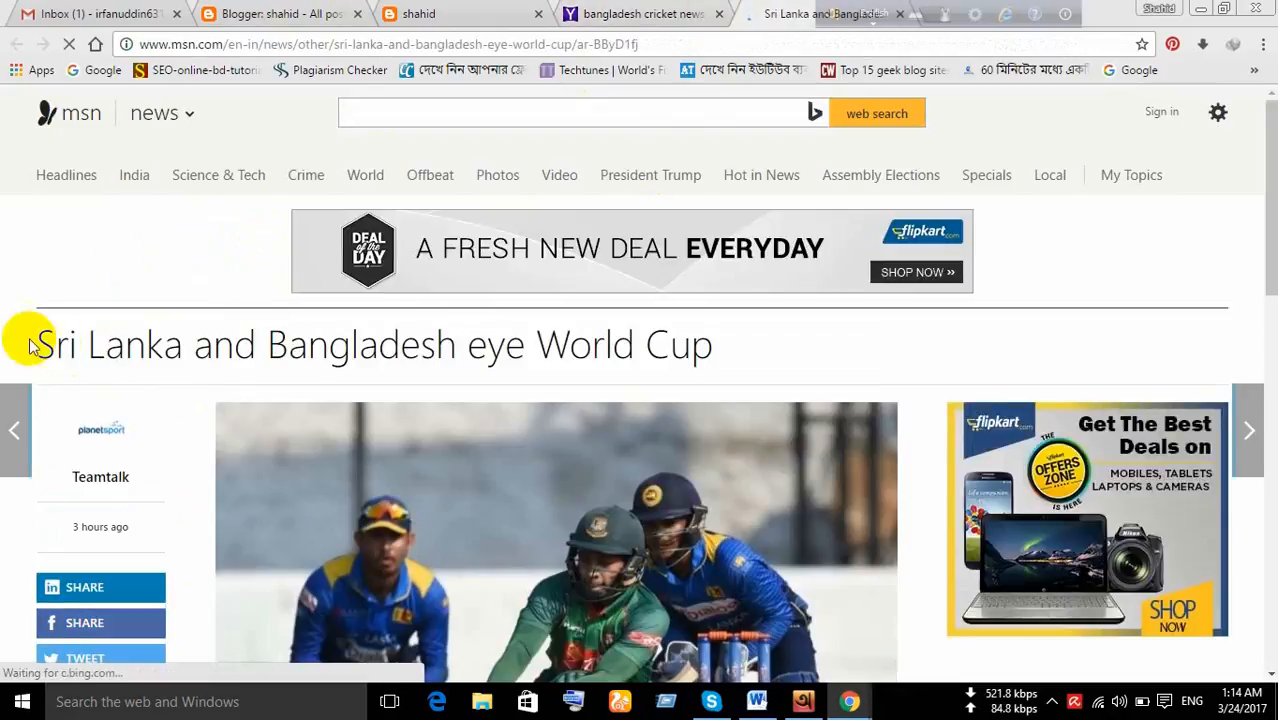
pyautogui.moveTo(47, 343); pyautogui.dragTo(700, 348)
pyautogui.rightClick(698, 367)
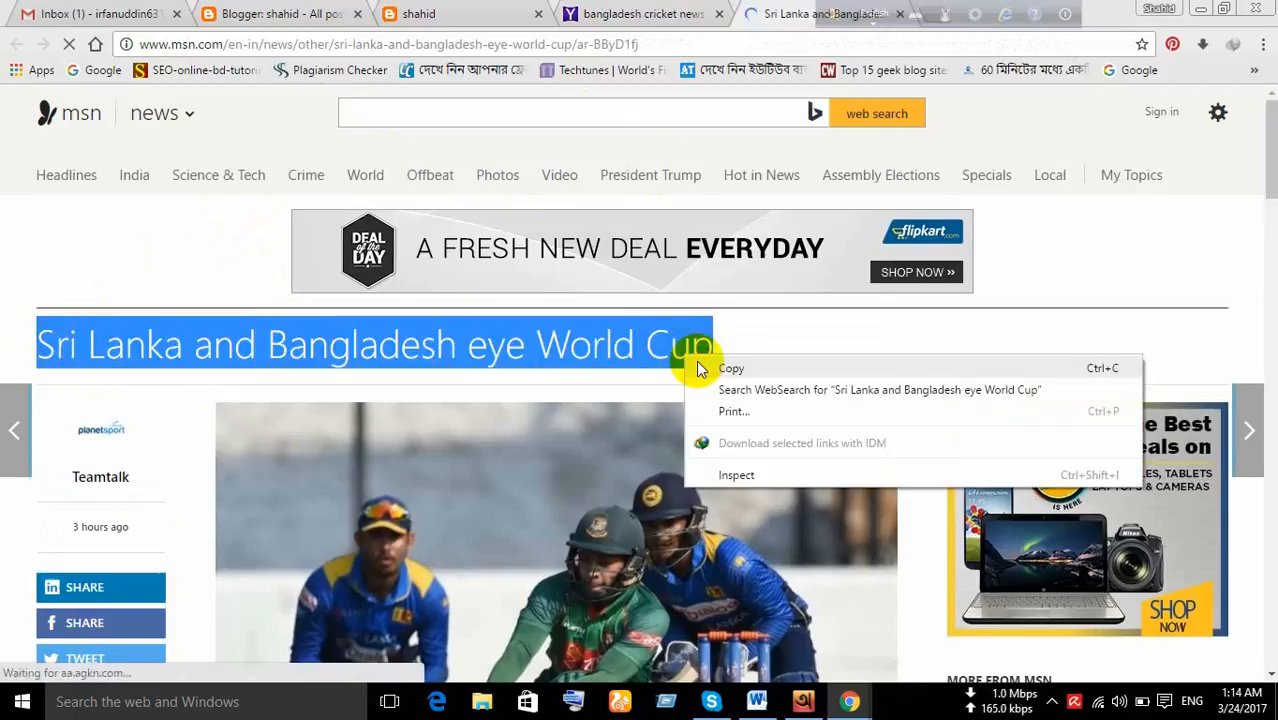
pyautogui.click(705, 368)
# Create a new blog post titled "Sri Lanka and Bangladesh eye World Cup" using the copied headline
pyautogui.click(310, 12)
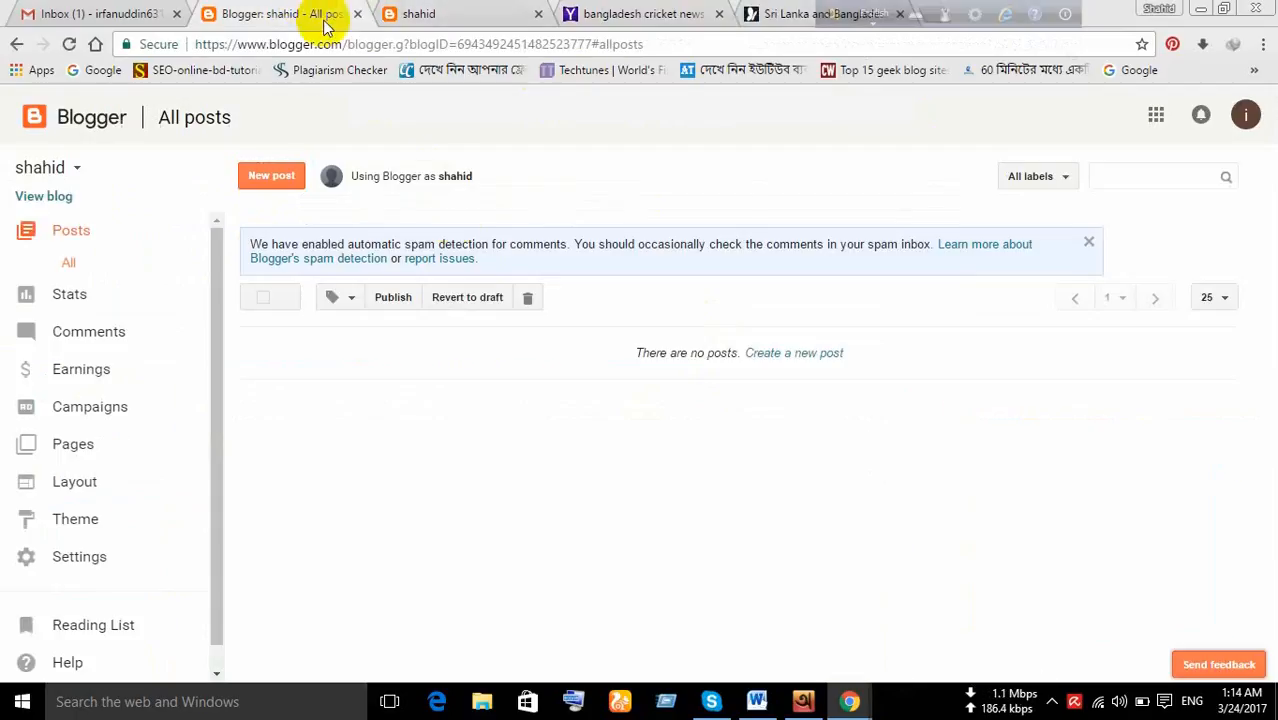
pyautogui.click(271, 180)
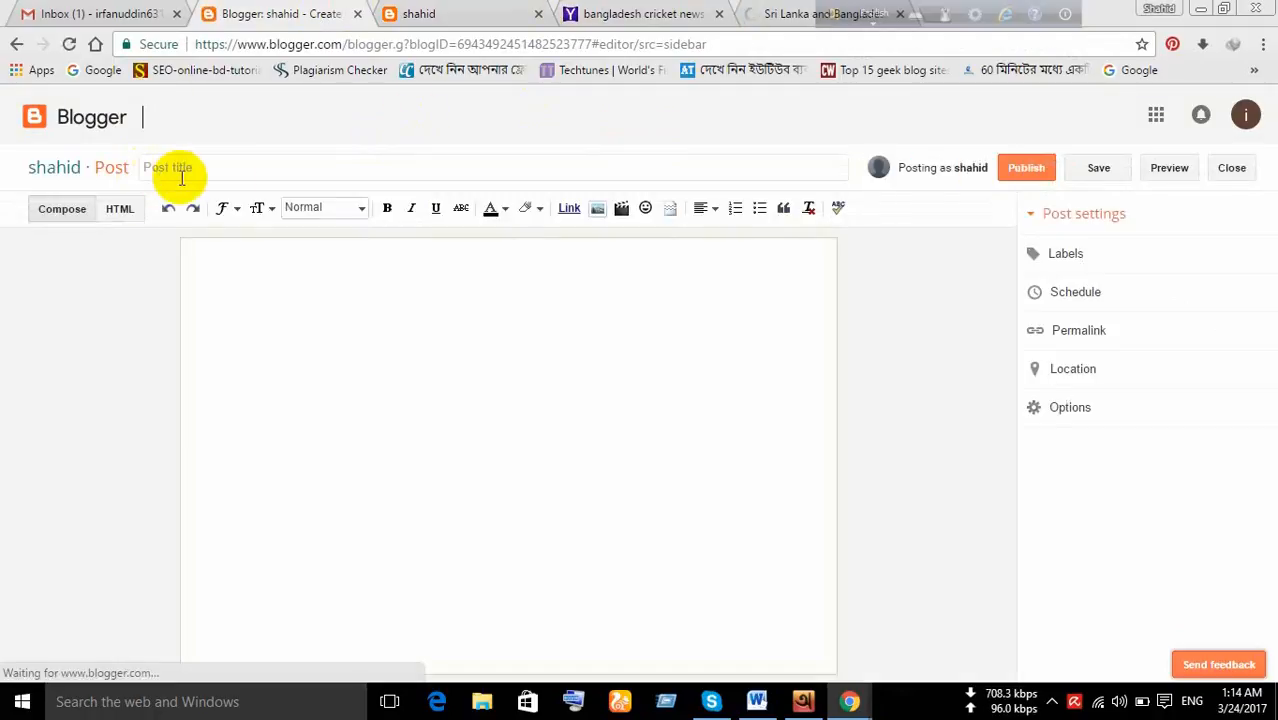
pyautogui.click(242, 167)
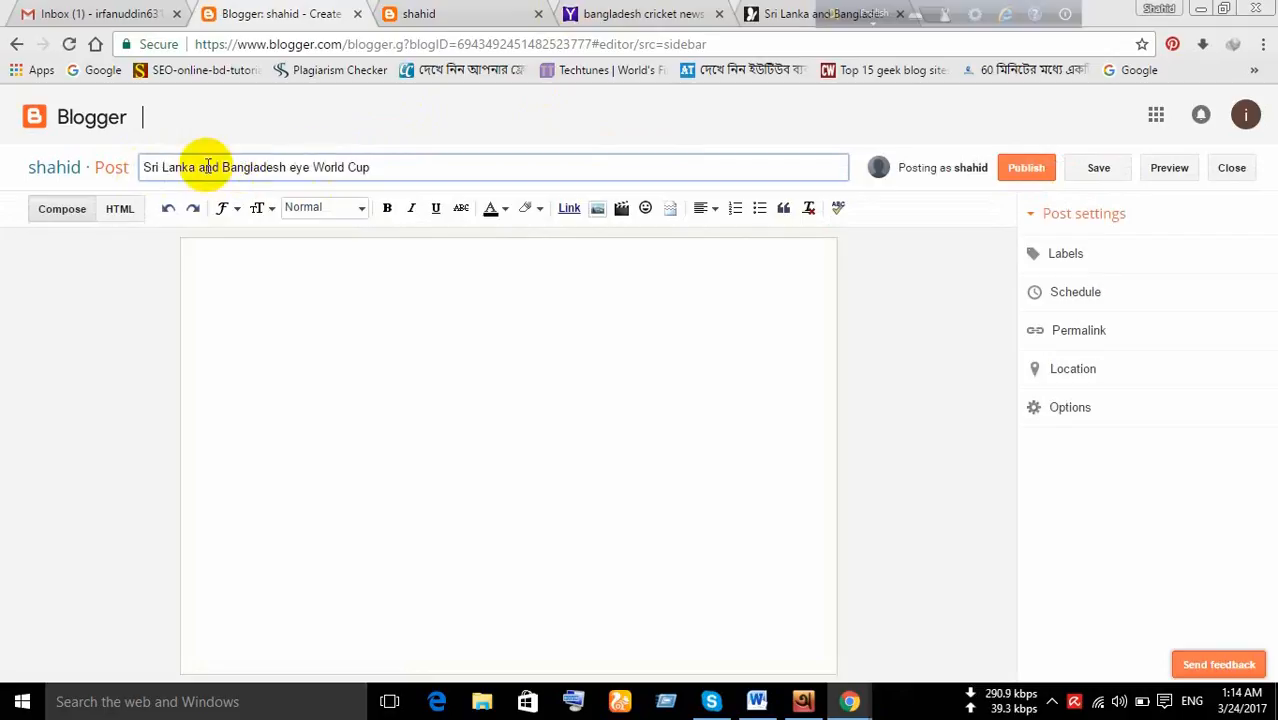
pyautogui.click(294, 267)
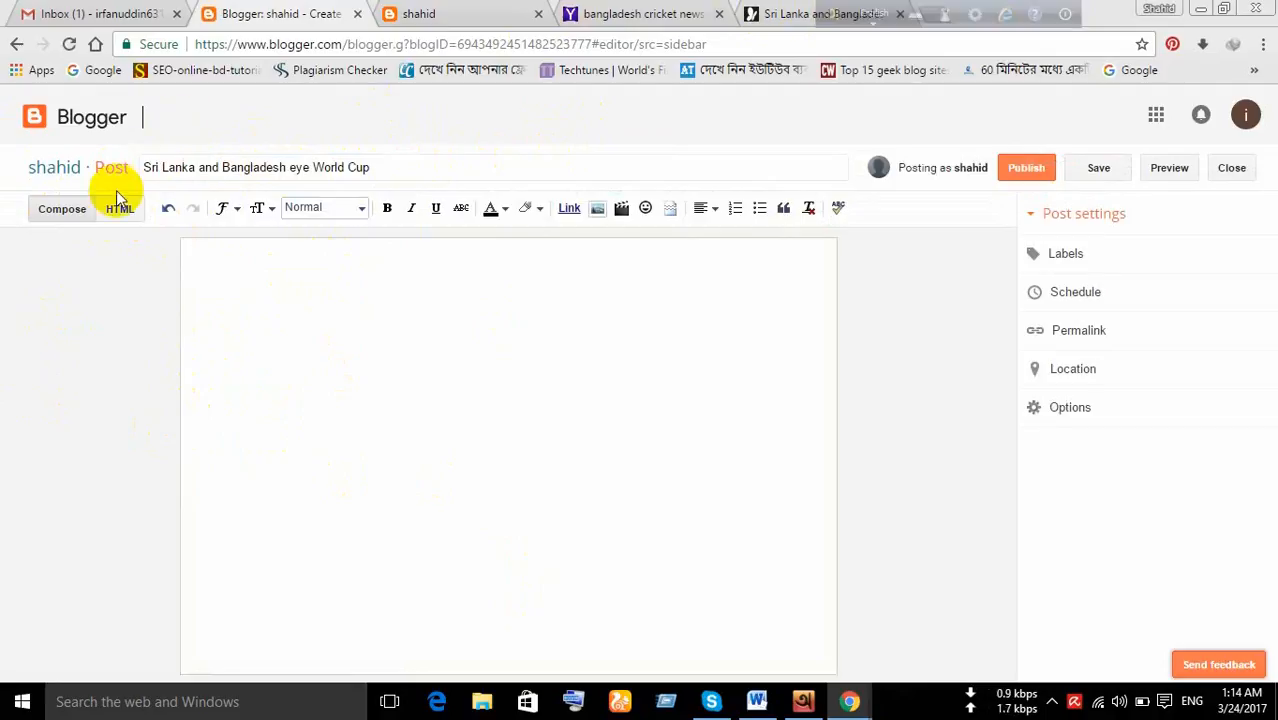
pyautogui.moveTo(450, 153); pyautogui.dragTo(1, 196)
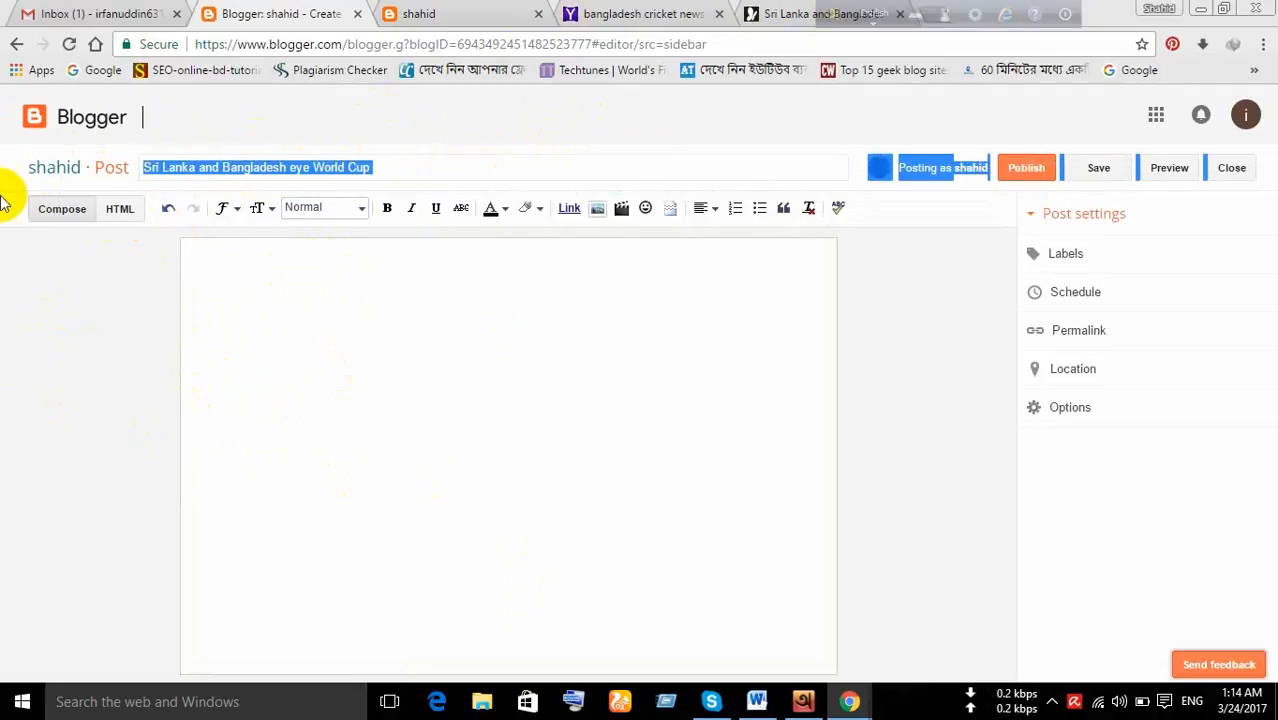
pyautogui.click(481, 177)
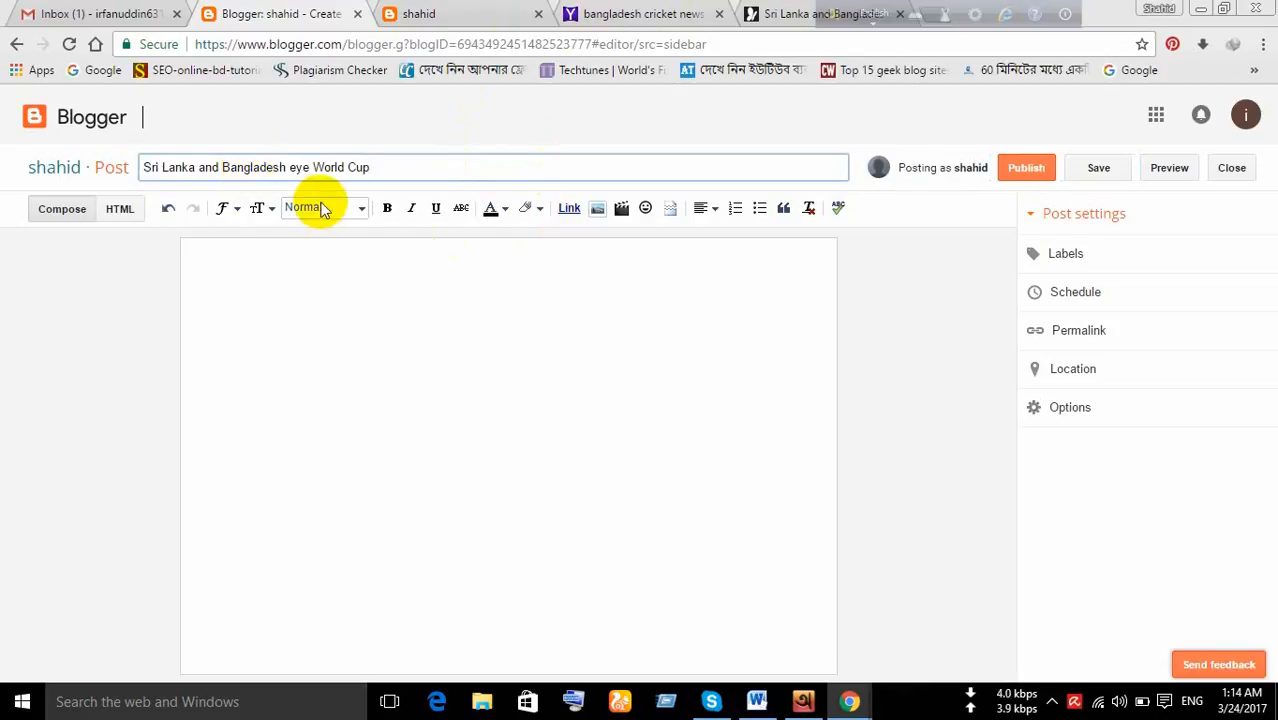
# Copy the full body text of the MSN article, from its first paragraph through the last one
pyautogui.click(772, 14)
pyautogui.scroll(-5, 385, 305)
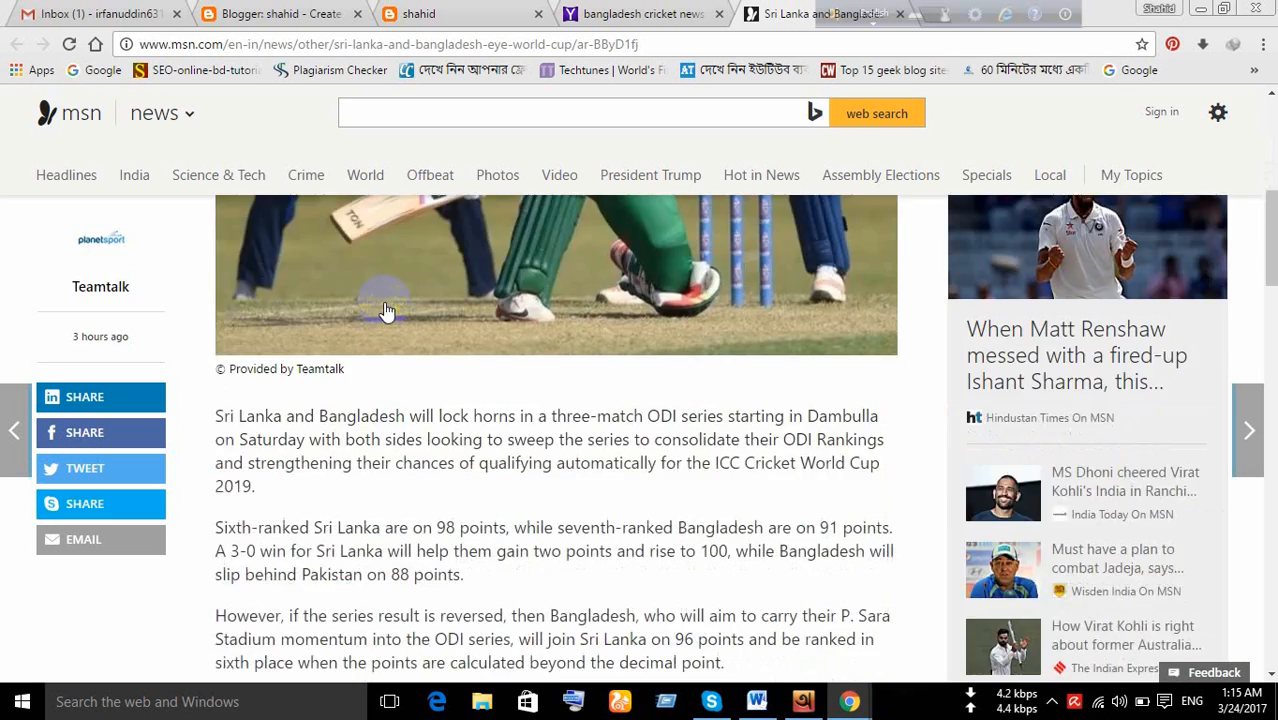
pyautogui.scroll(-2, 384, 304)
pyautogui.scroll(2, 383, 302)
pyautogui.moveTo(214, 416); pyautogui.dragTo(765, 223)
pyautogui.scroll(3, 645, 300)
pyautogui.rightClick(645, 257)
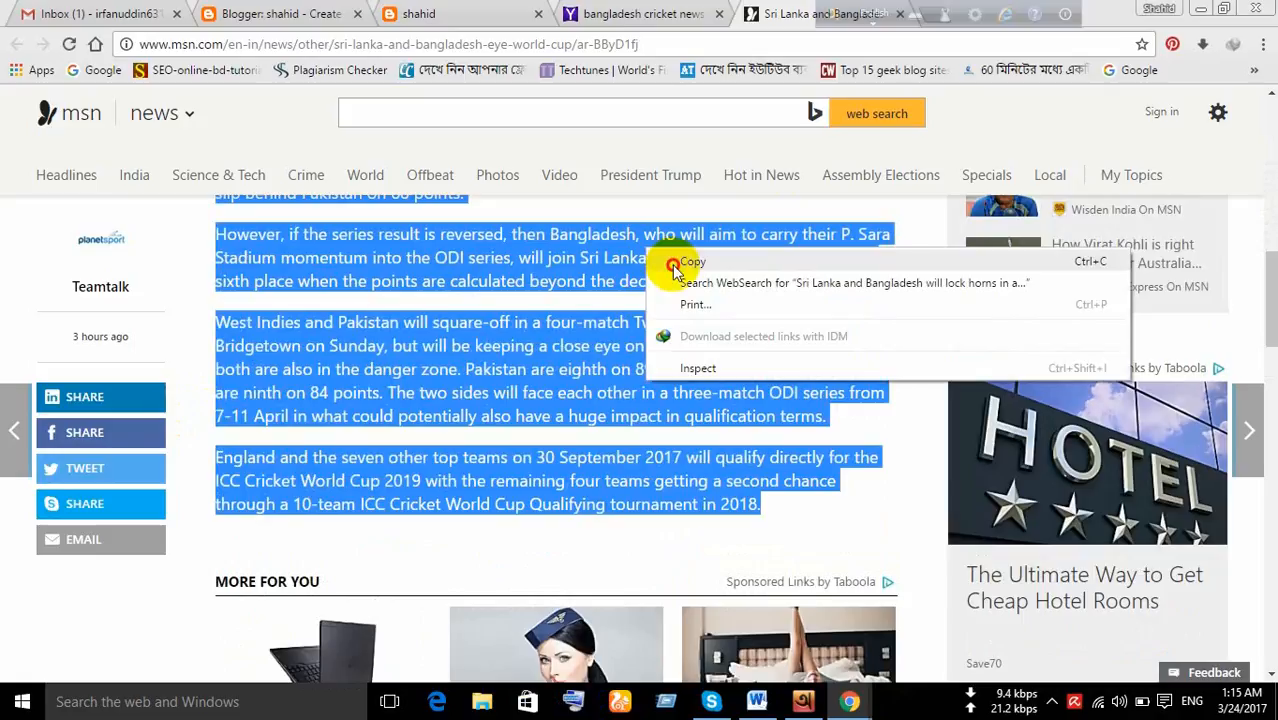
pyautogui.click(672, 264)
# Paste the copied article text into the body of the new blog post
pyautogui.click(258, 14)
pyautogui.click(363, 411)
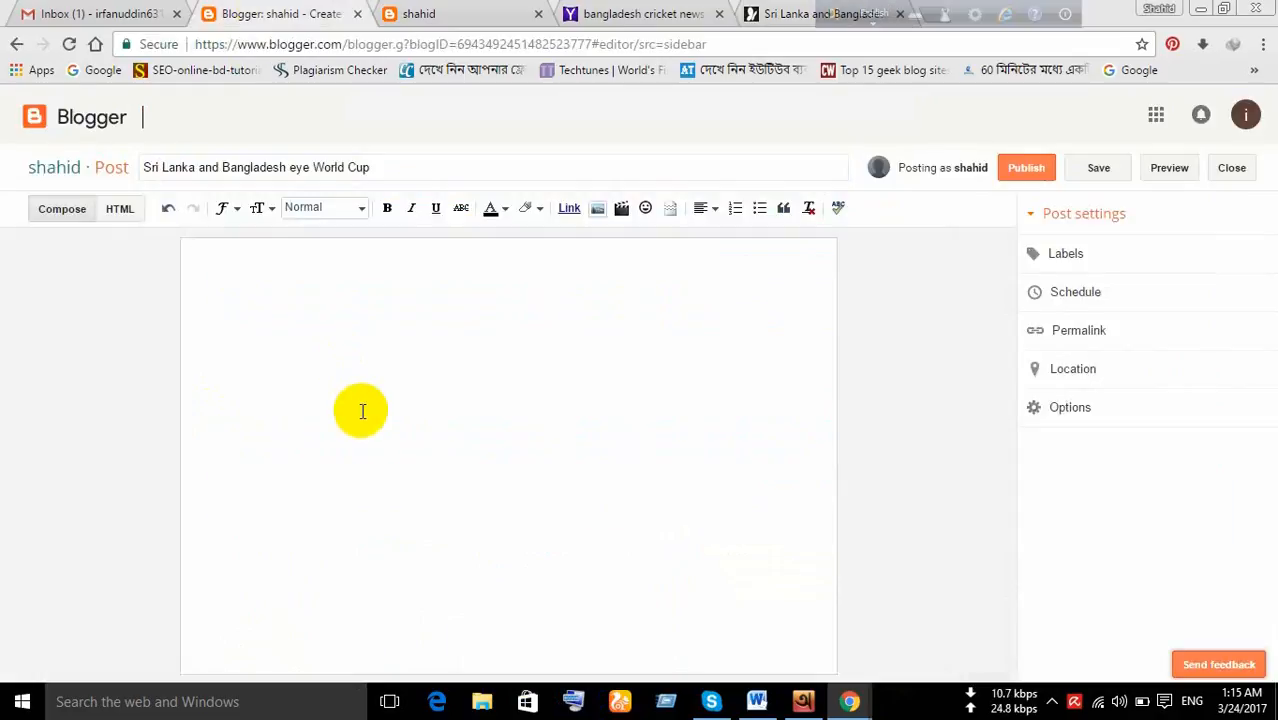
pyautogui.hotkey('ctrl', 'v')
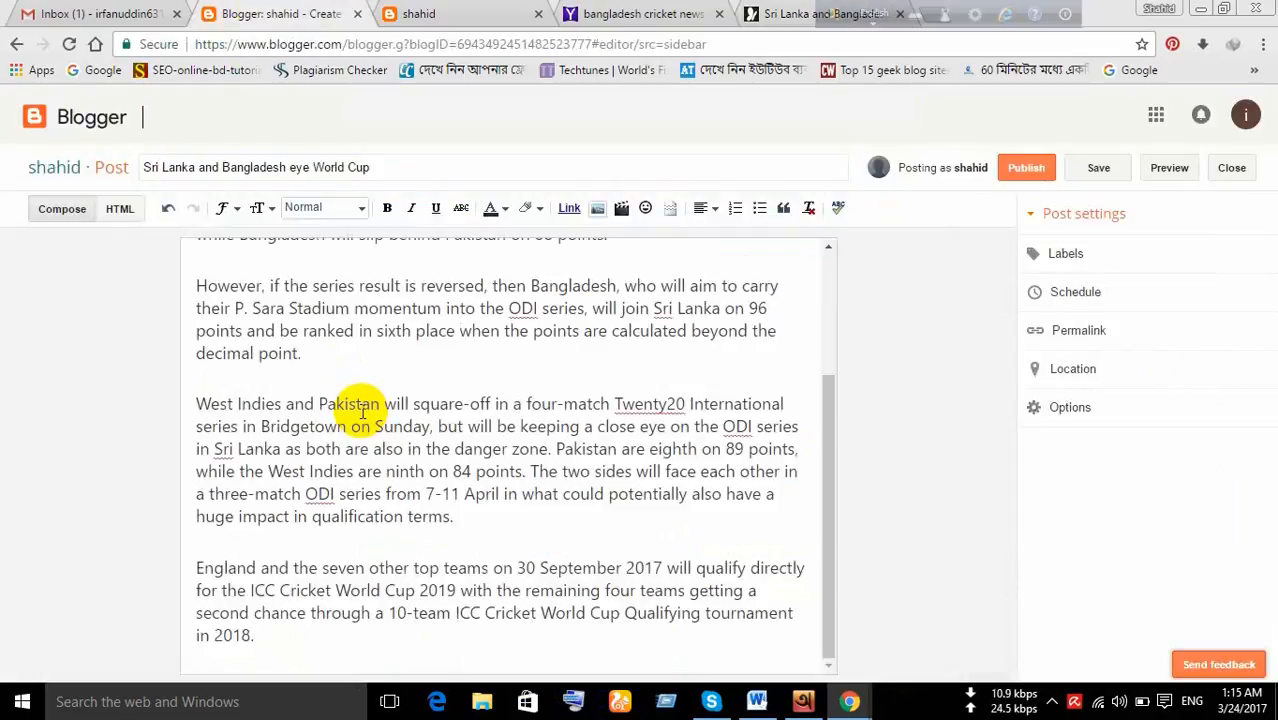
pyautogui.scroll(3, 363, 411)
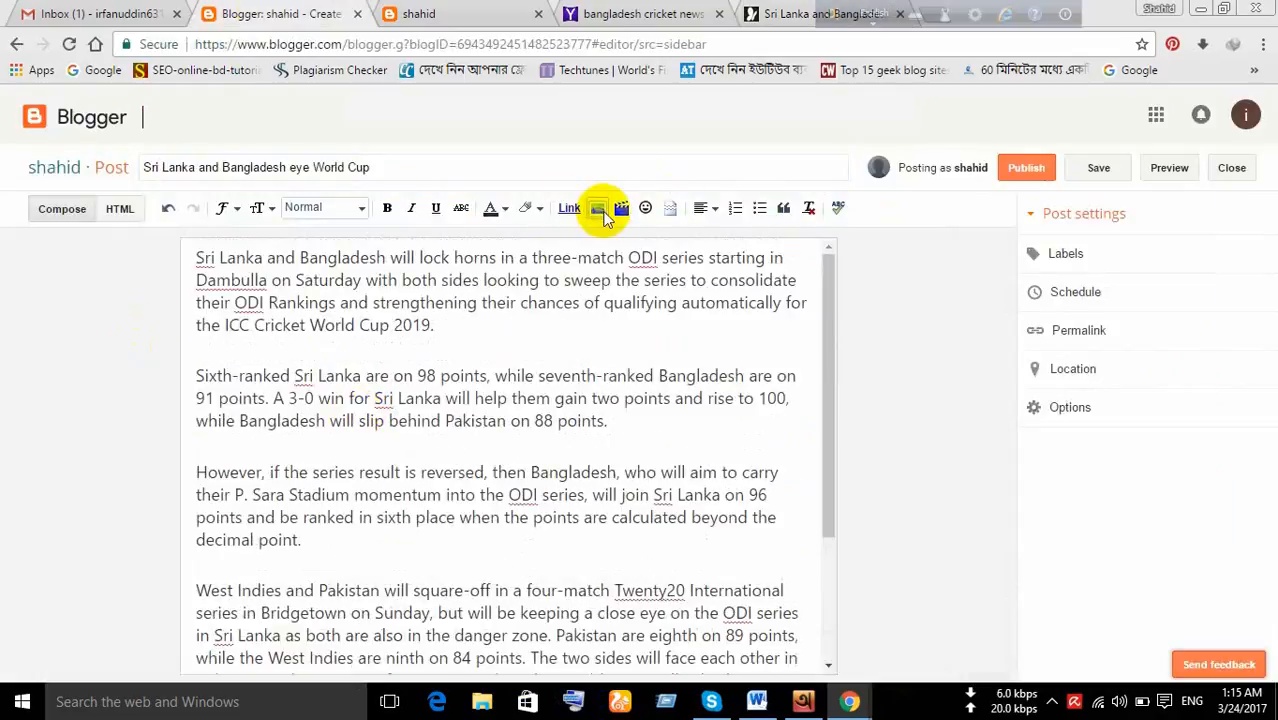
# Save the article's full-size photo to the Desktop as JPEG image BByCWr5 and return to the post draft
pyautogui.click(790, 8)
pyautogui.scroll(5, 530, 375)
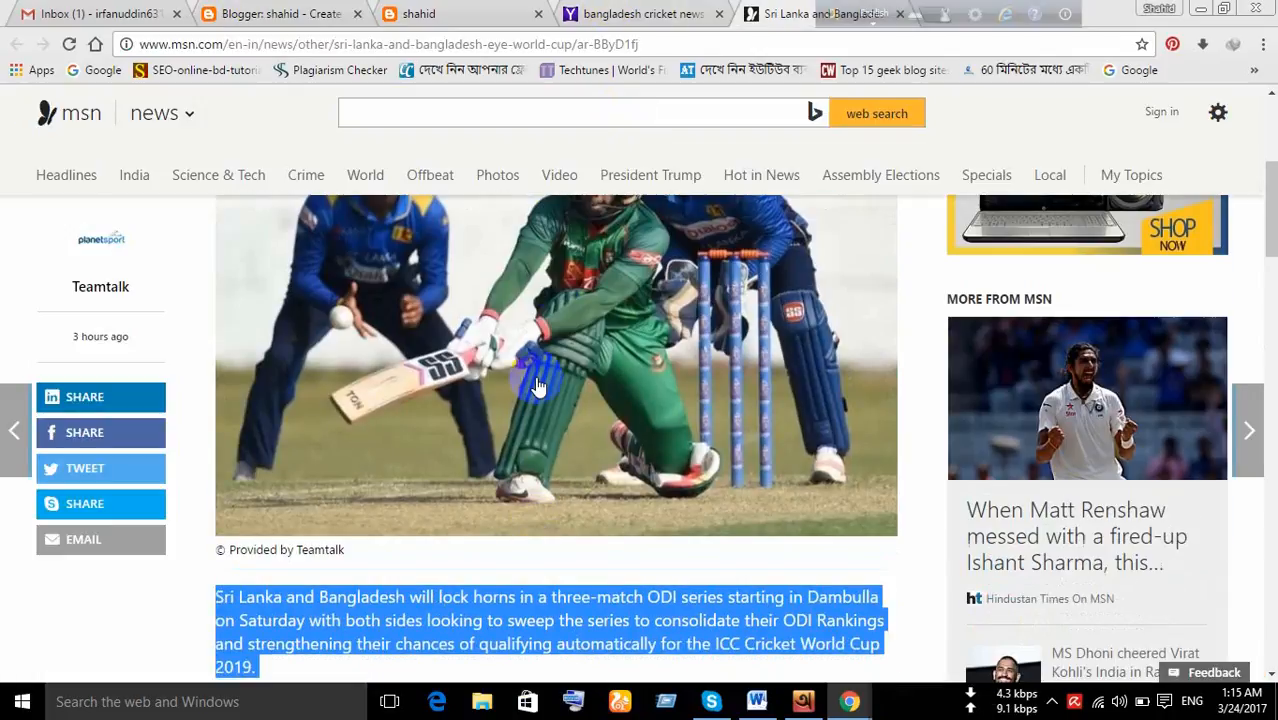
pyautogui.rightClick(556, 285)
pyautogui.click(441, 348)
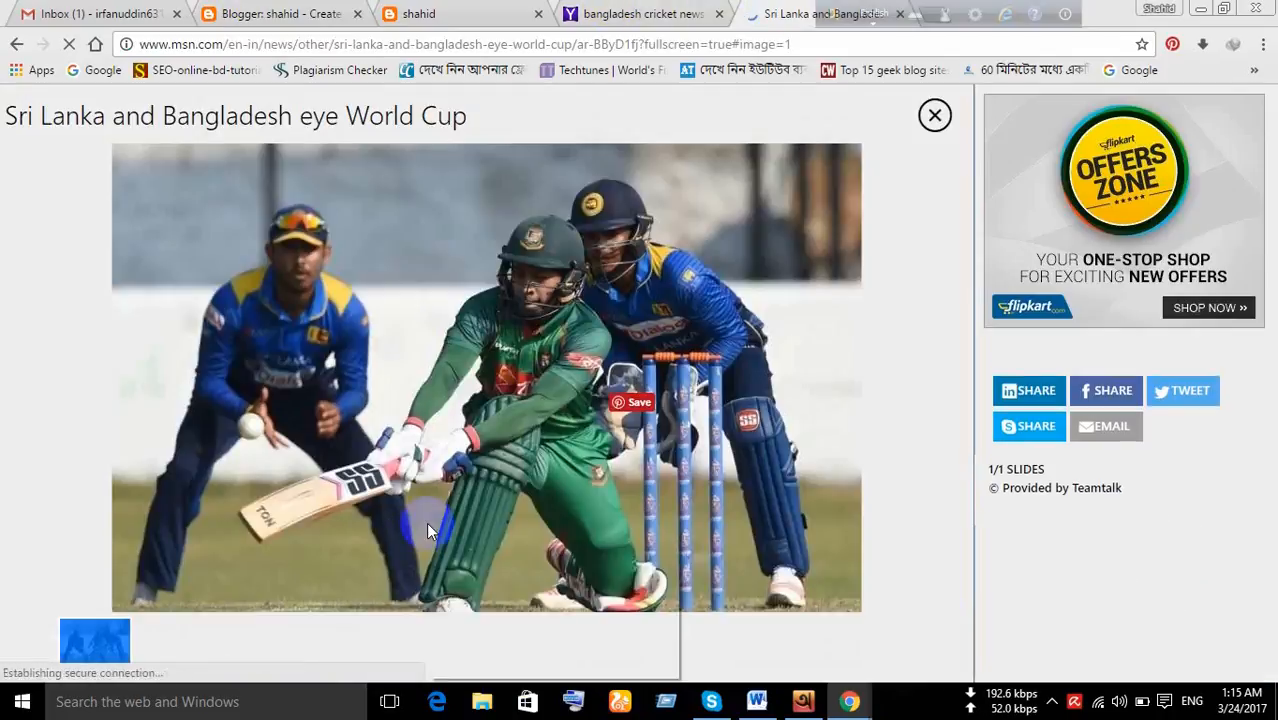
pyautogui.rightClick(426, 522)
pyautogui.click(488, 560)
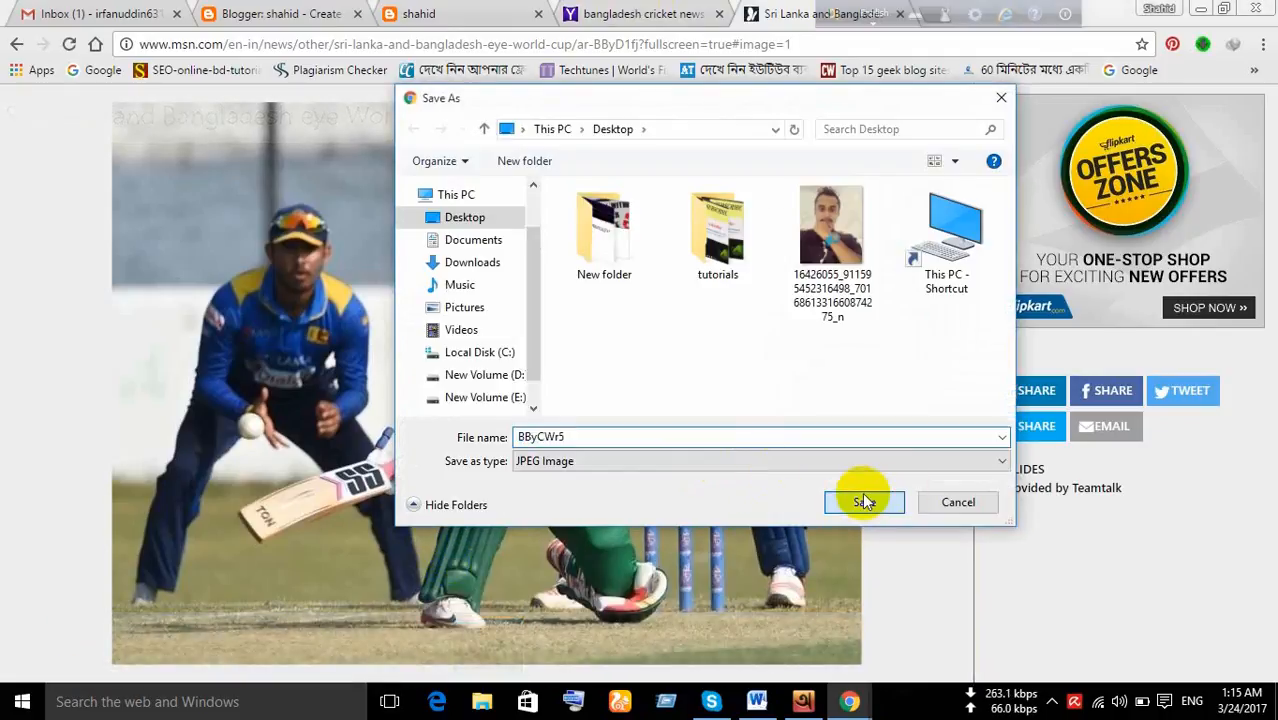
pyautogui.click(864, 502)
pyautogui.click(290, 13)
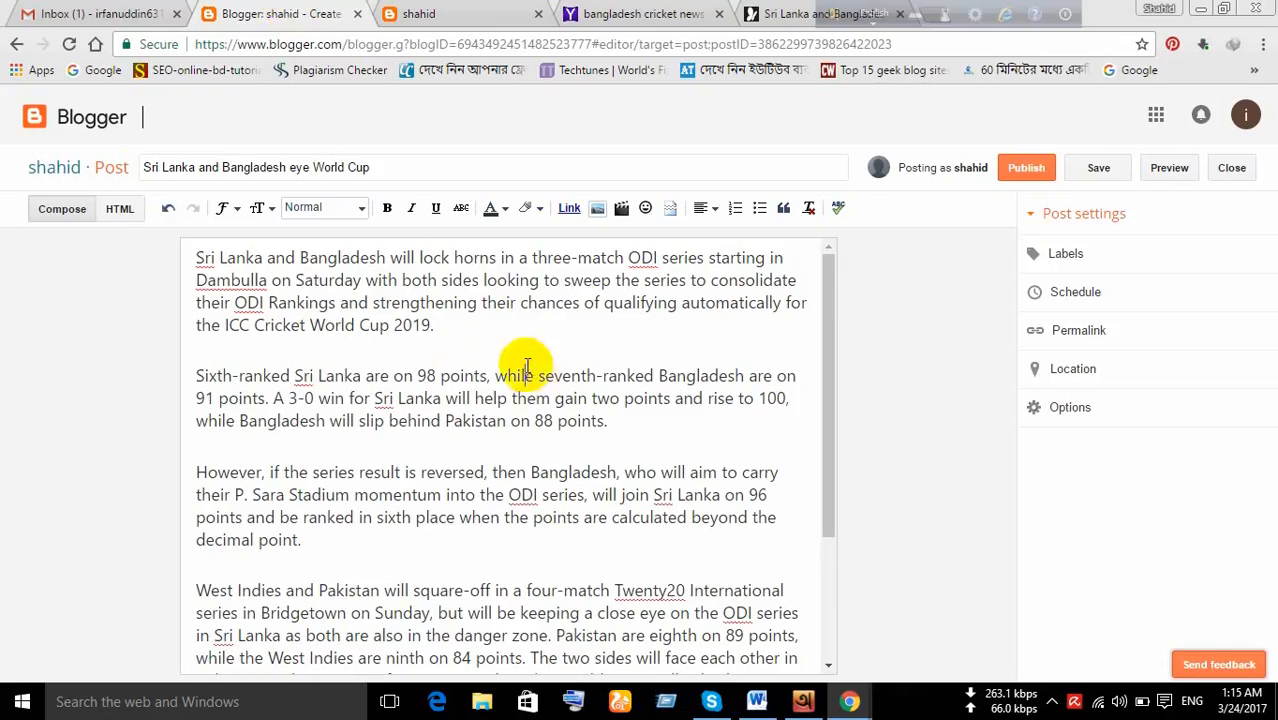
# Open the Add Images dialog for the post and close it without adding an image
pyautogui.click(599, 209)
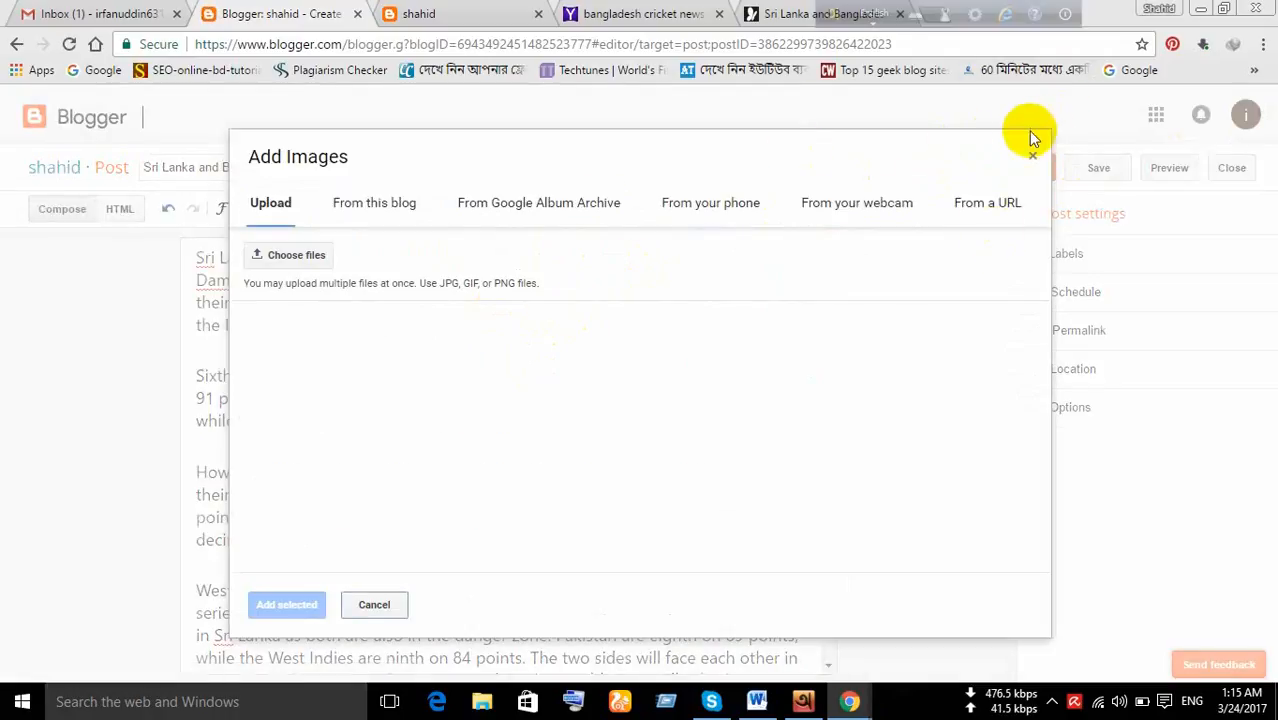
pyautogui.click(1033, 156)
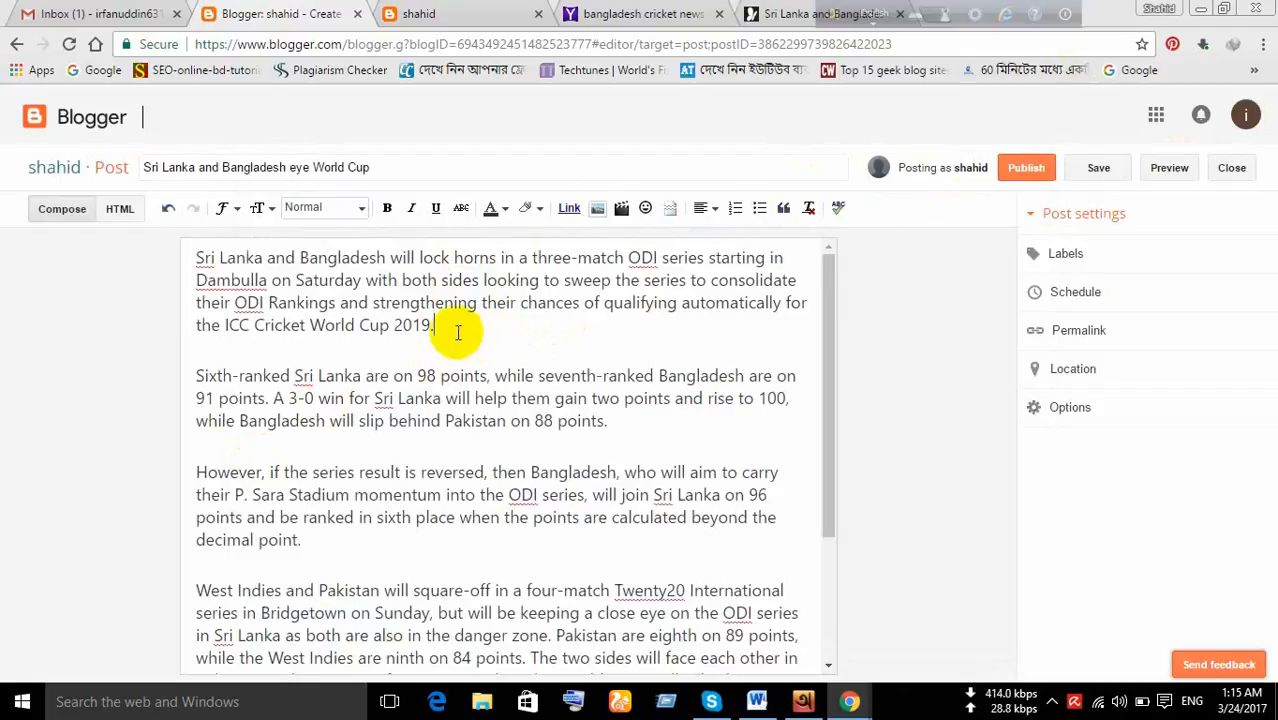
# Upload the saved photo BByCWr5.jpg and insert it after the post's first paragraph
pyautogui.click(598, 210)
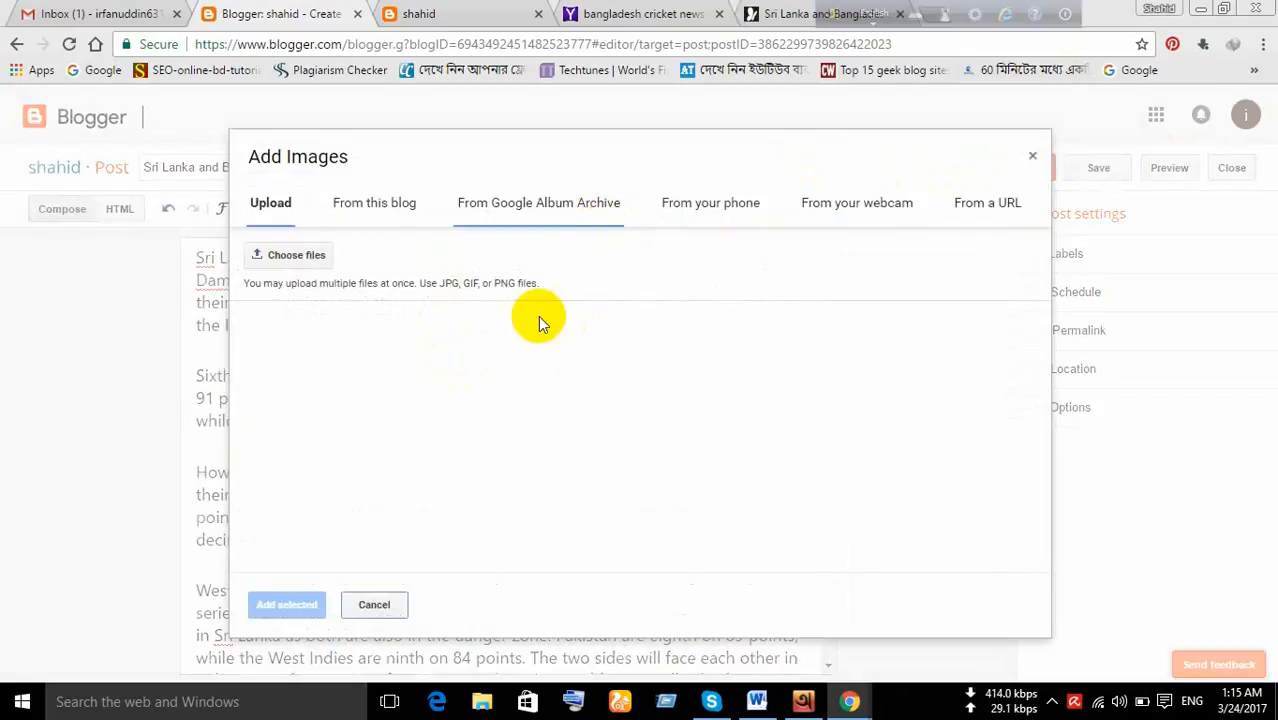
pyautogui.click(314, 257)
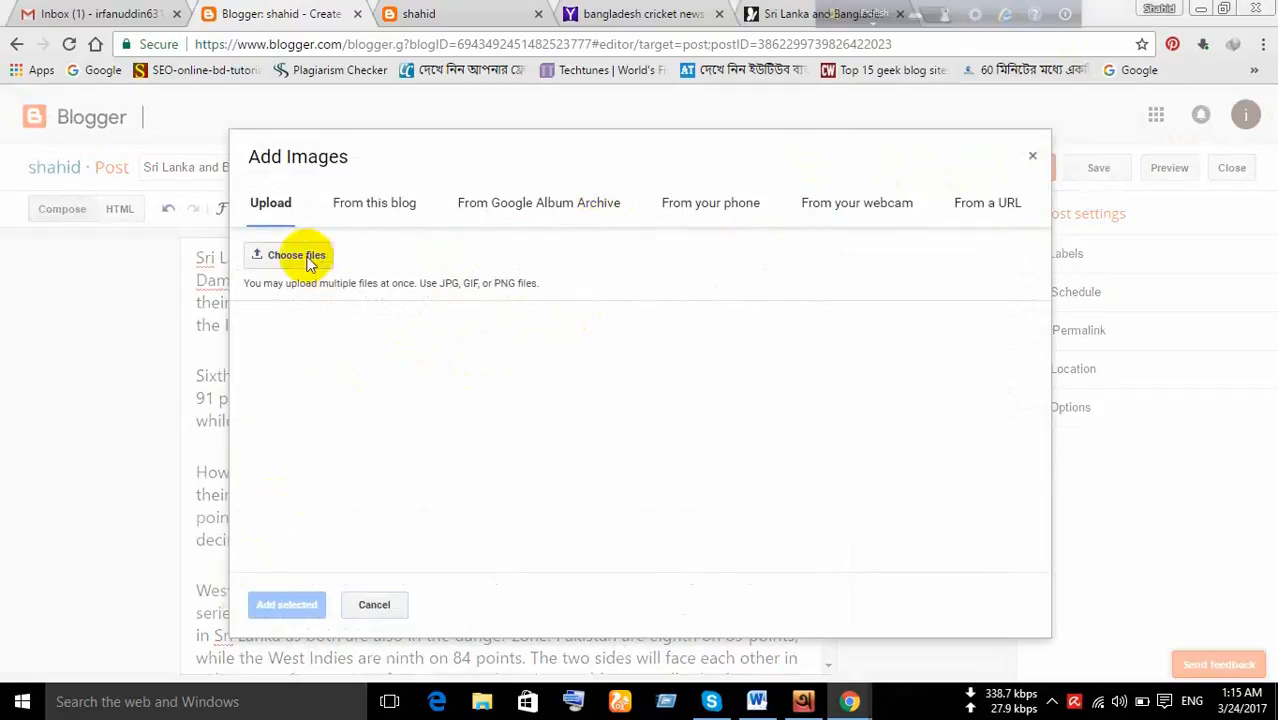
pyautogui.doubleClick(847, 353)
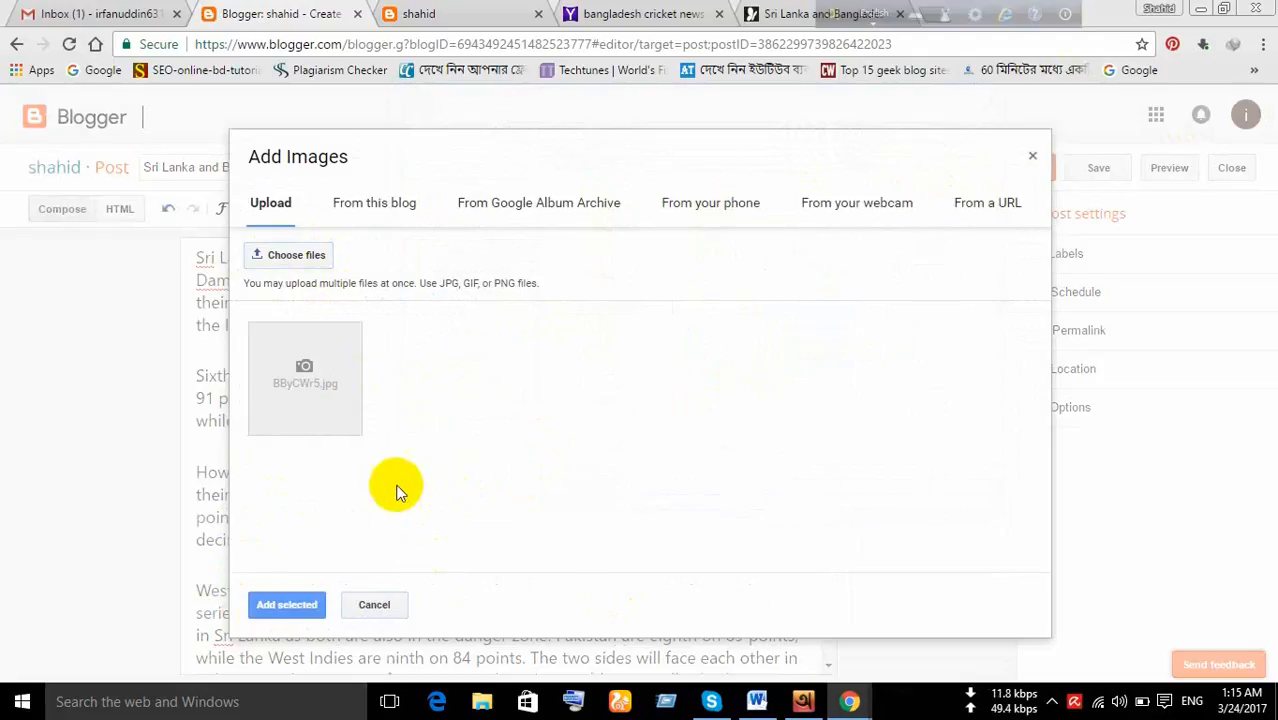
pyautogui.click(290, 604)
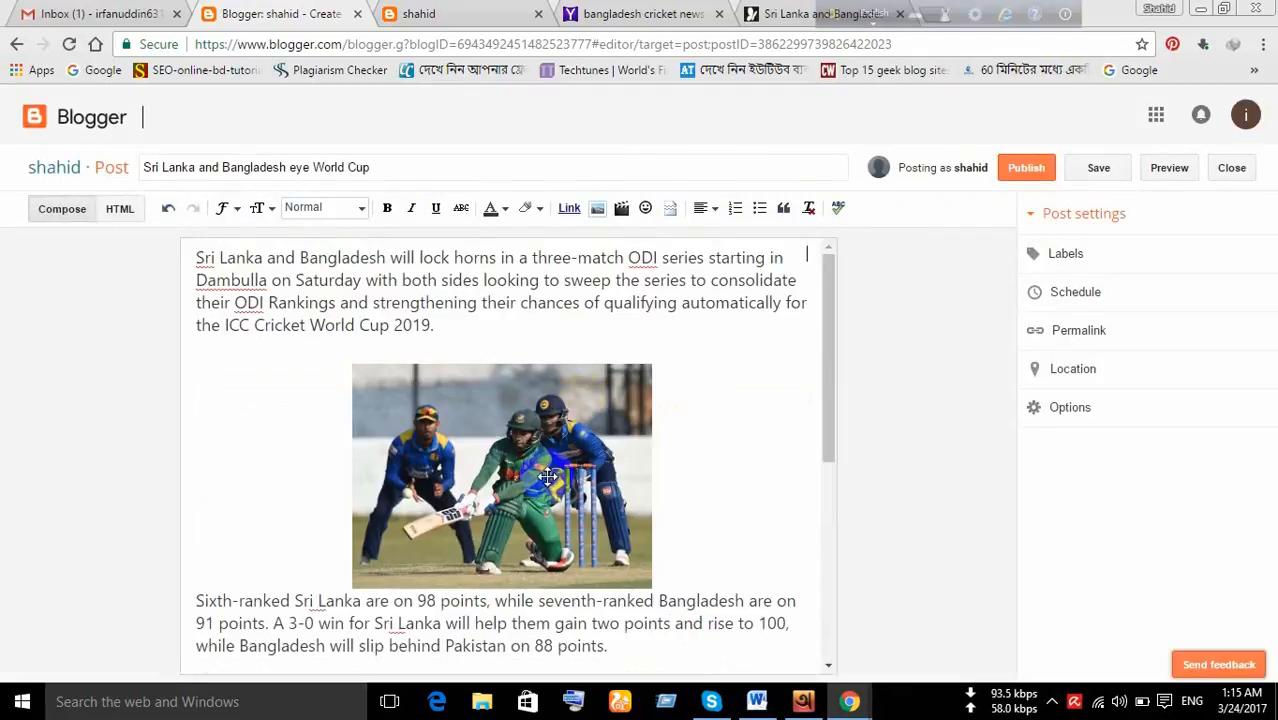
pyautogui.scroll(-4, 548, 476)
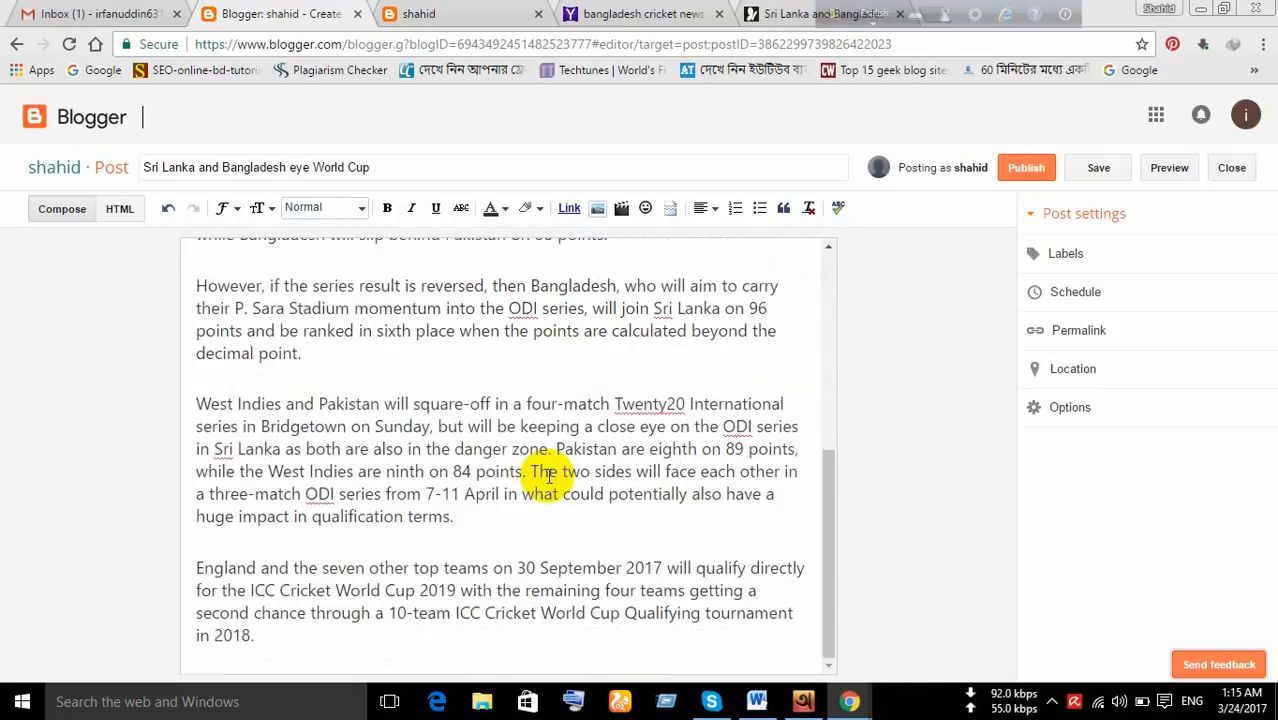
pyautogui.scroll(5, 548, 476)
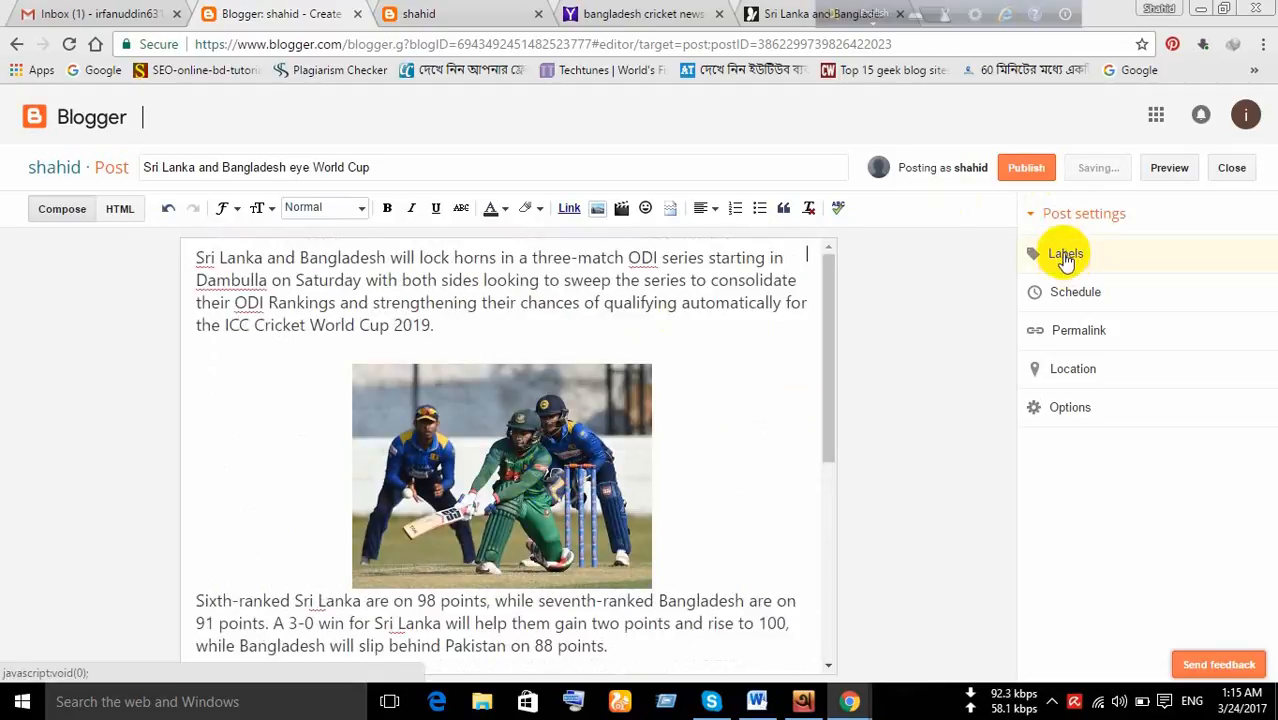
# Schedule the post for Mar 27, 2017 at 1:15 AM
pyautogui.click(1066, 258)
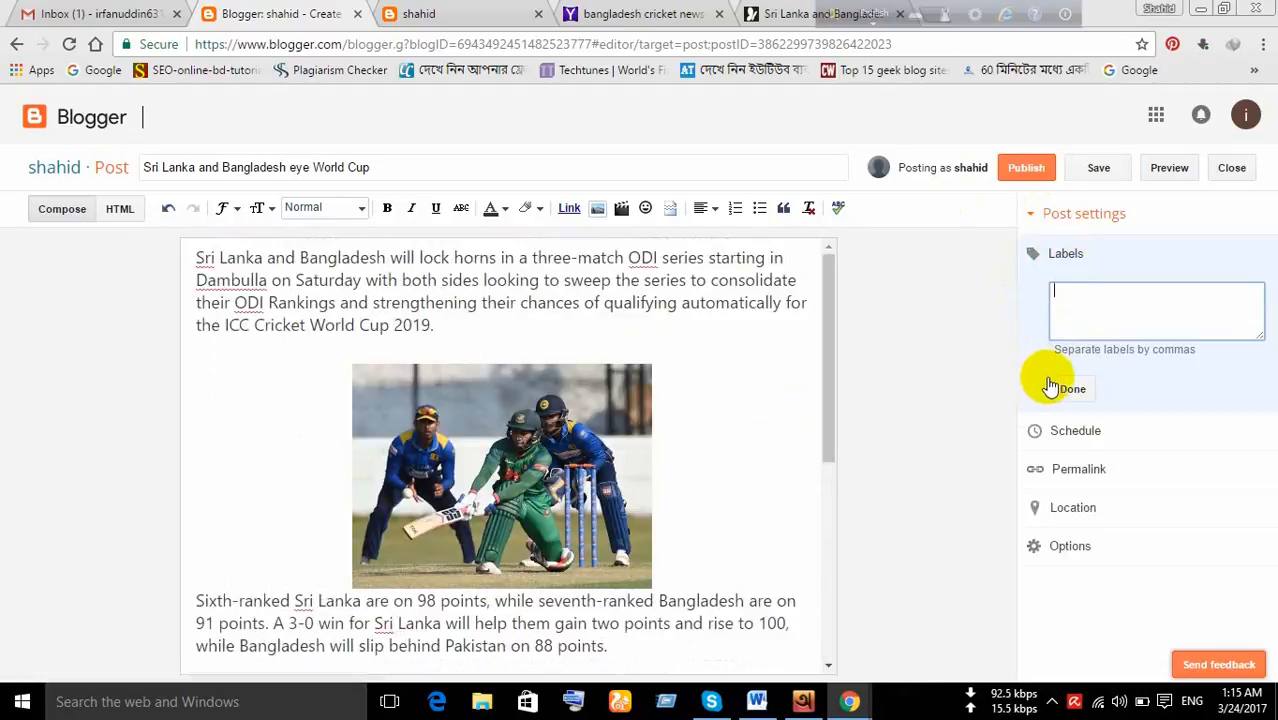
pyautogui.click(1075, 432)
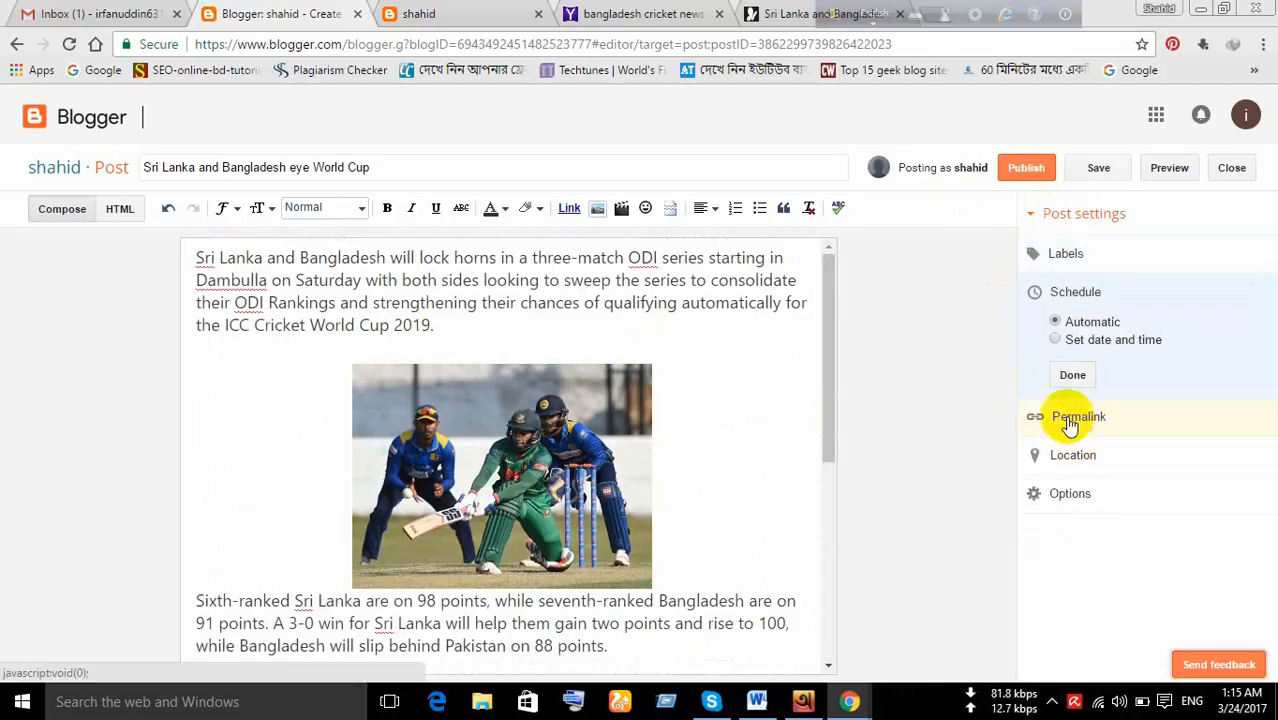
pyautogui.click(1057, 341)
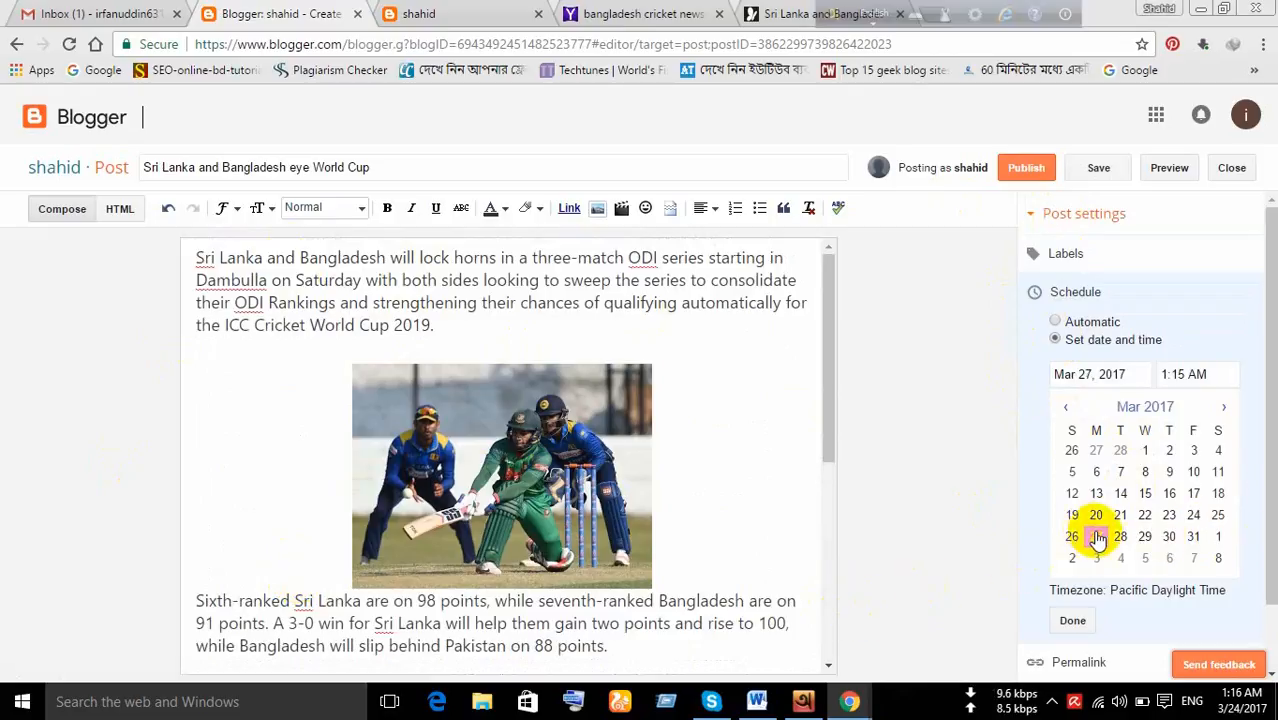
pyautogui.click(1066, 620)
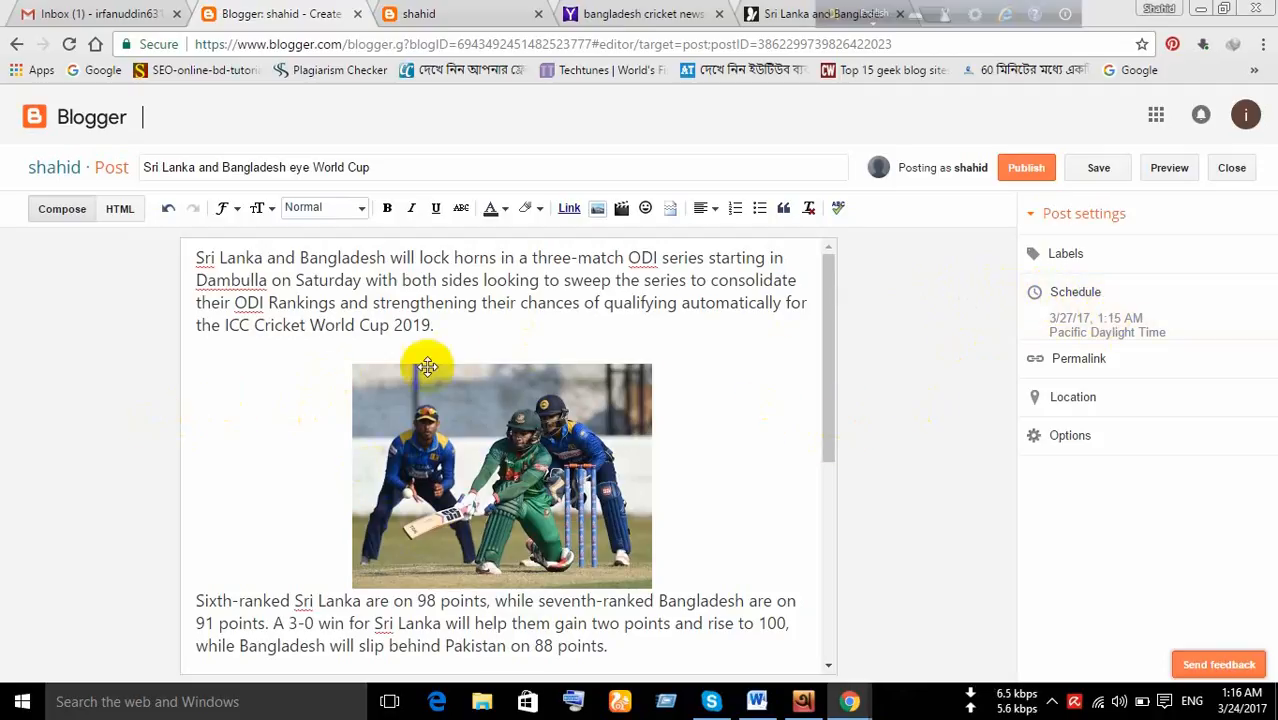
# Switch the post's schedule back to automatic publishing
pyautogui.click(1070, 293)
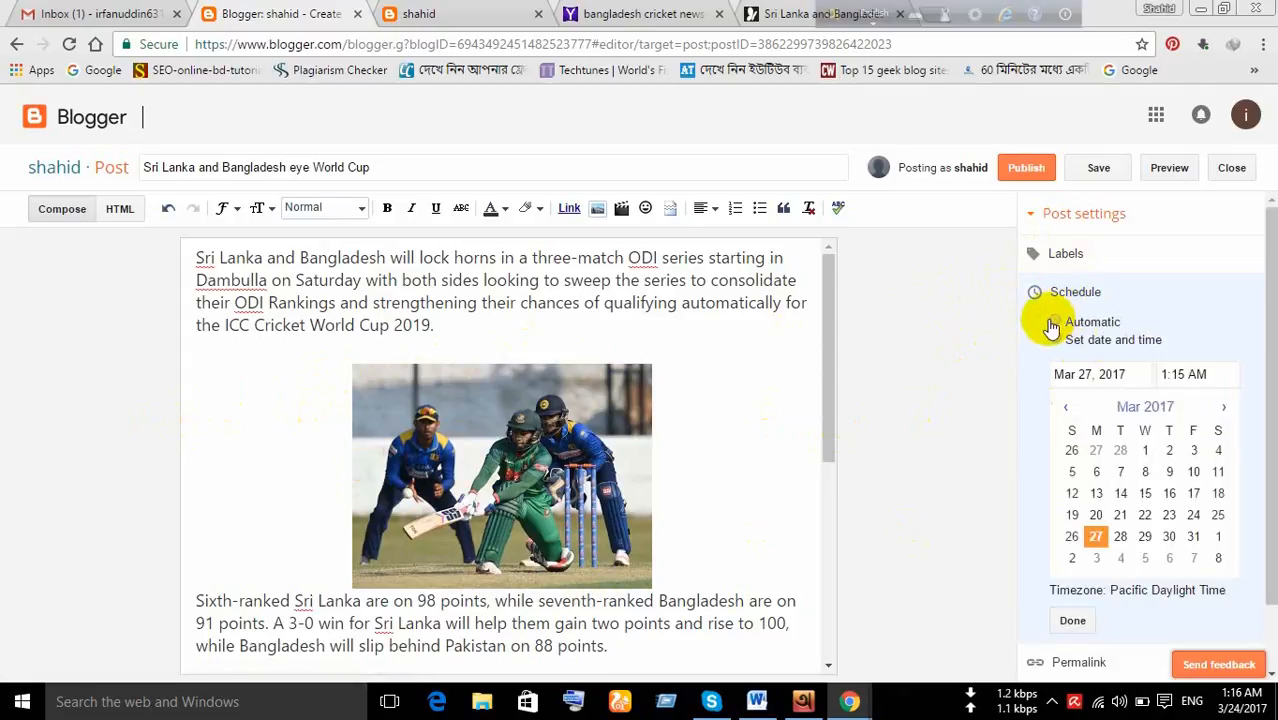
pyautogui.click(1059, 323)
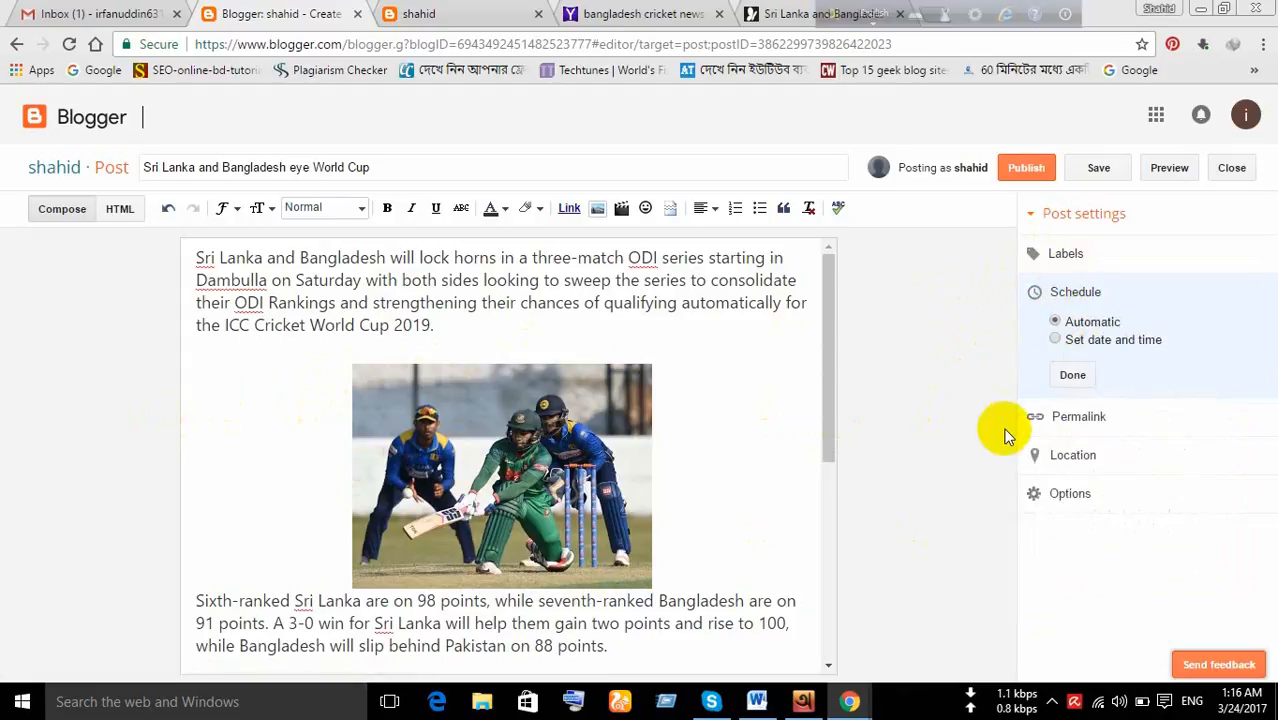
pyautogui.click(1072, 376)
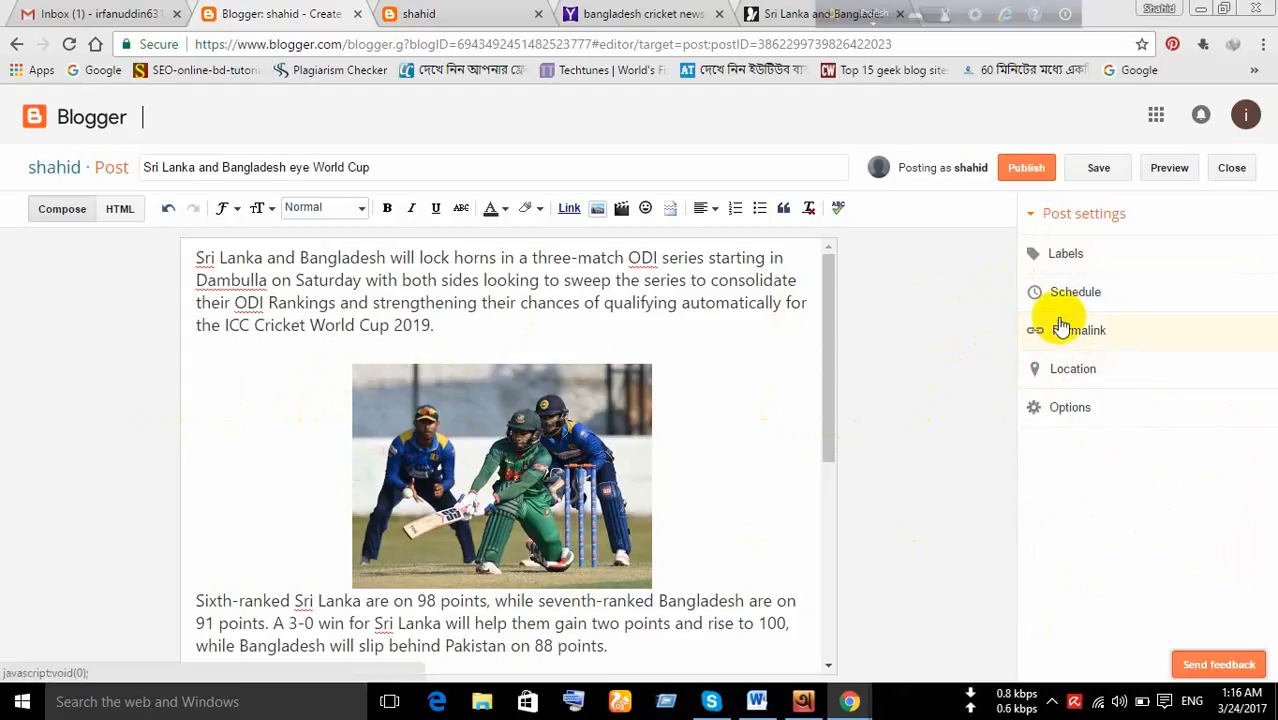
# Review the post's automatic permalink and close the setting with that option kept
pyautogui.click(1061, 328)
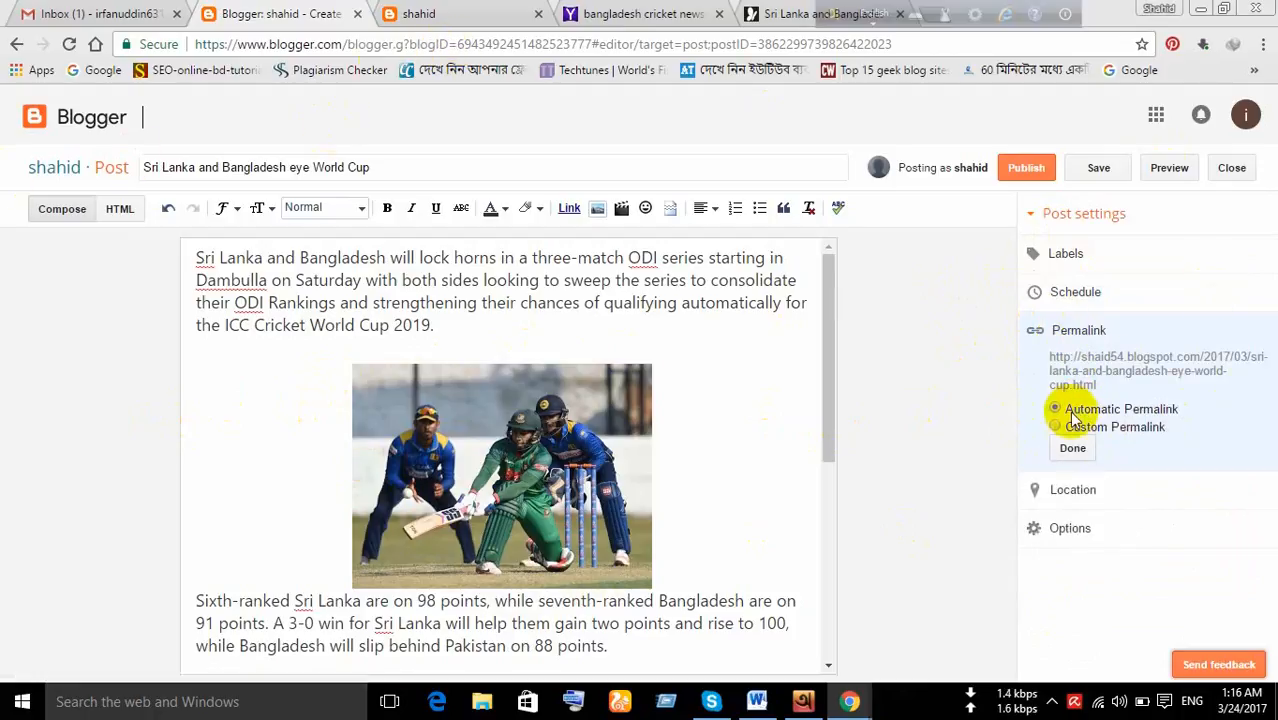
pyautogui.moveTo(1098, 388); pyautogui.dragTo(1052, 373)
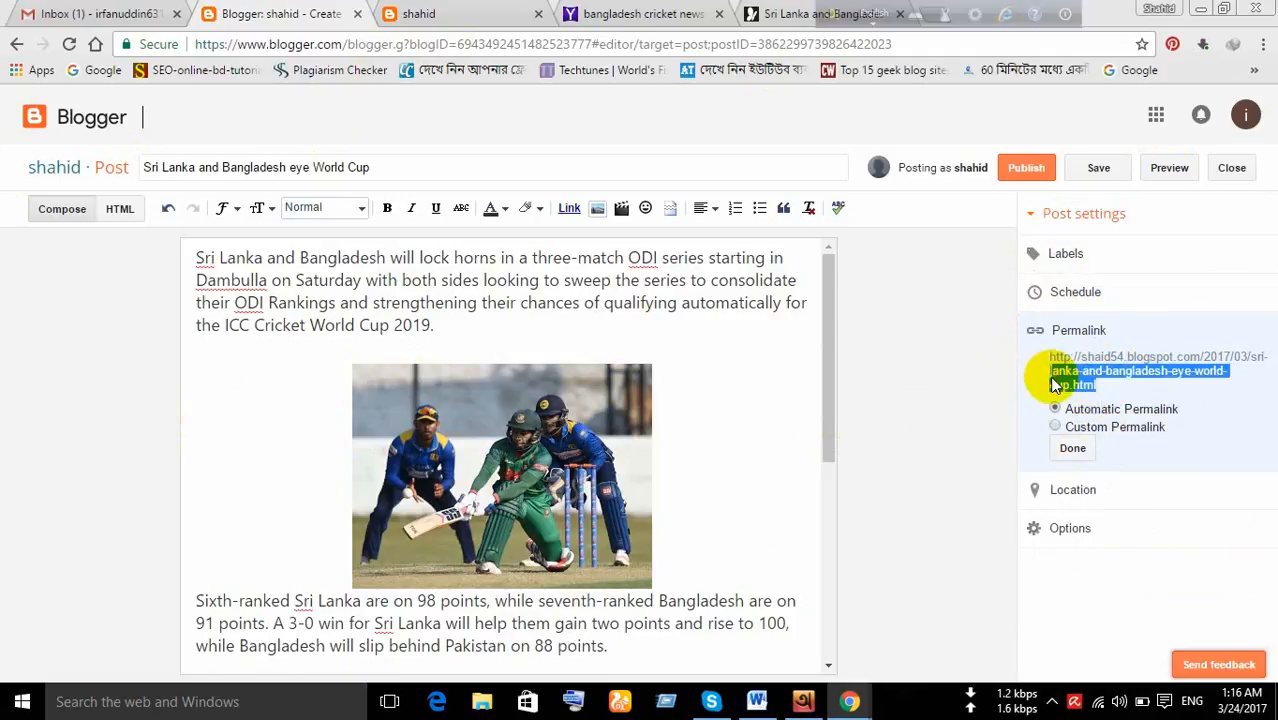
pyautogui.click(1073, 447)
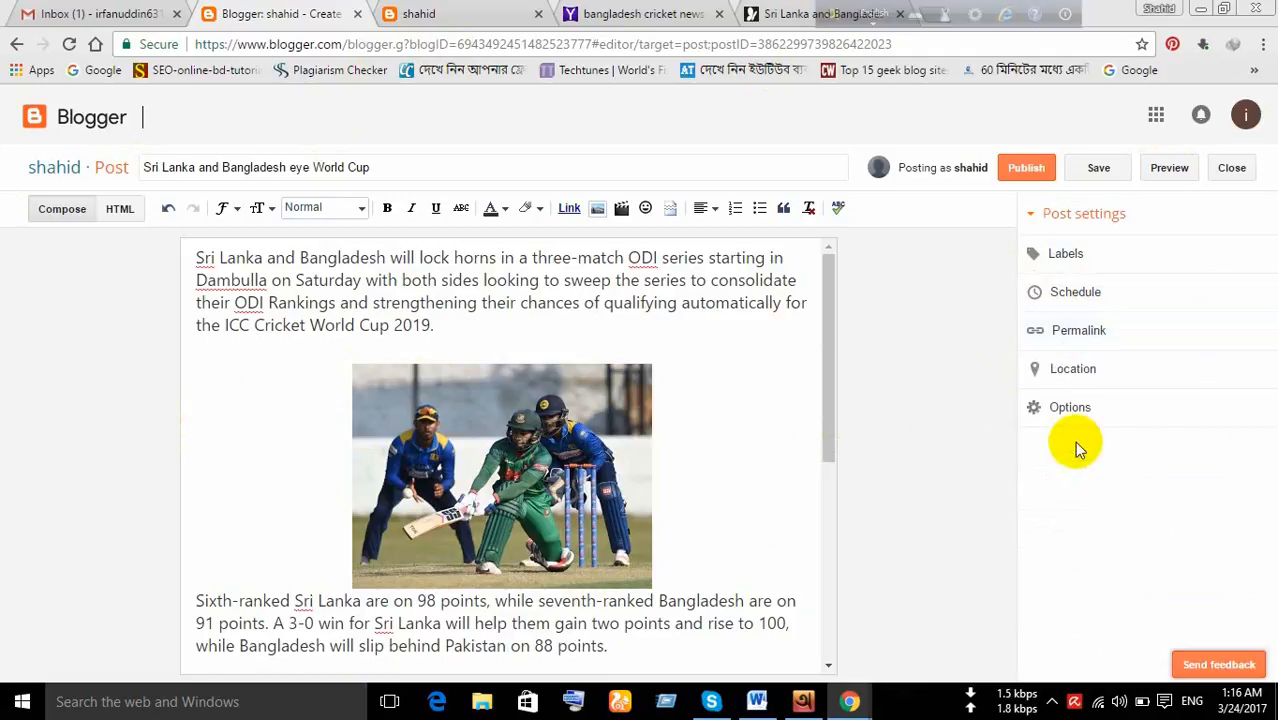
# Close the location setting and the browser's location request without choosing a place, and publish the post
pyautogui.click(1066, 370)
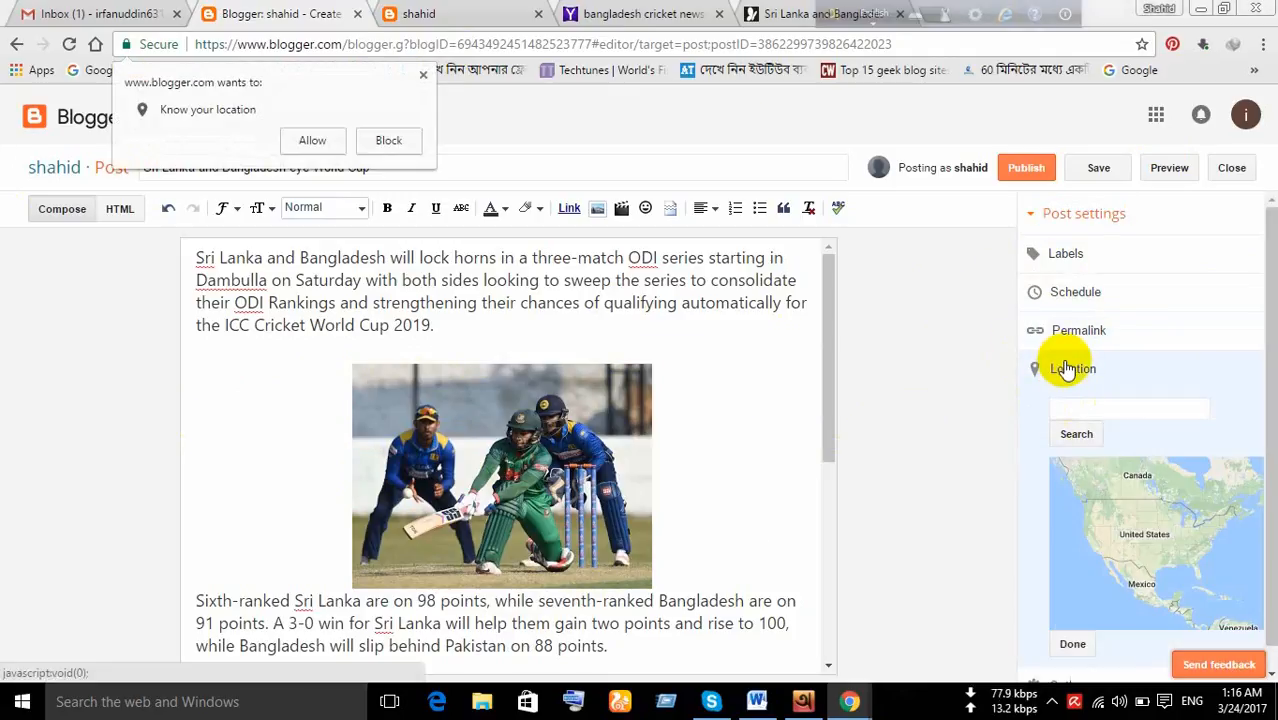
pyautogui.scroll(-2, 1065, 515)
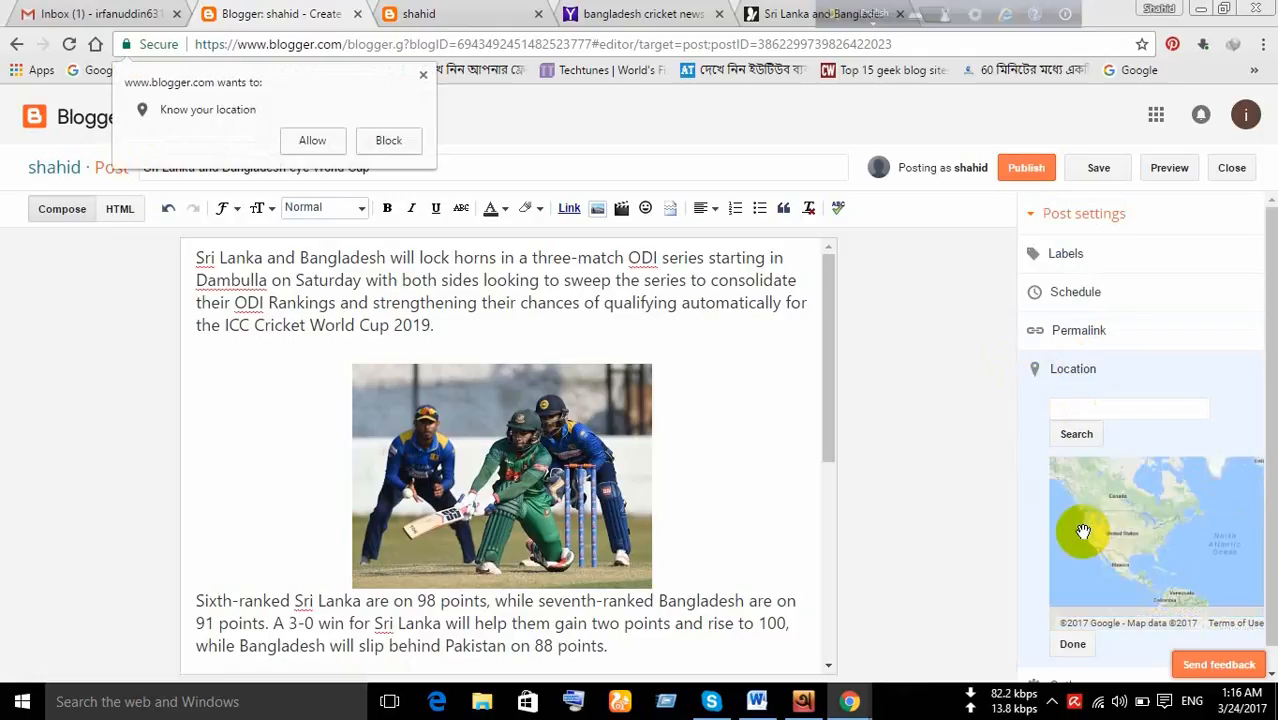
pyautogui.click(1074, 643)
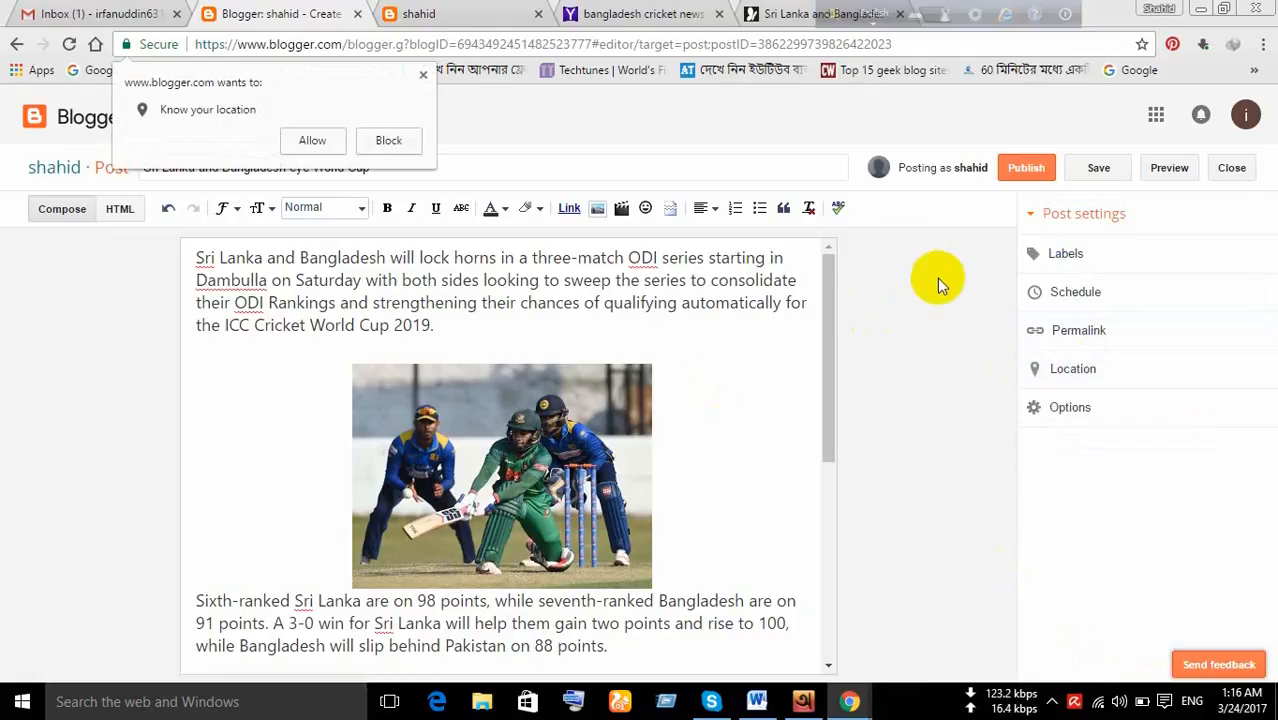
pyautogui.click(423, 75)
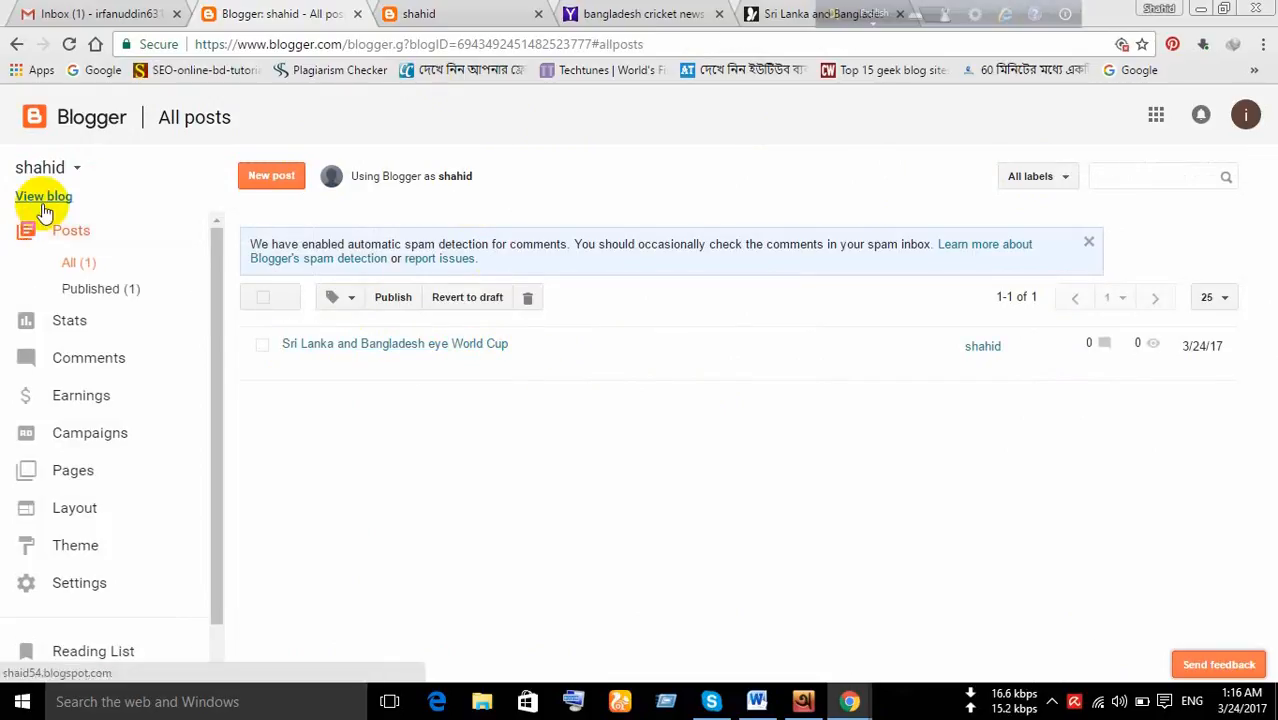
# View the live blog and look through the published World Cup post from its title to its end
pyautogui.click(52, 172)
pyautogui.click(123, 171)
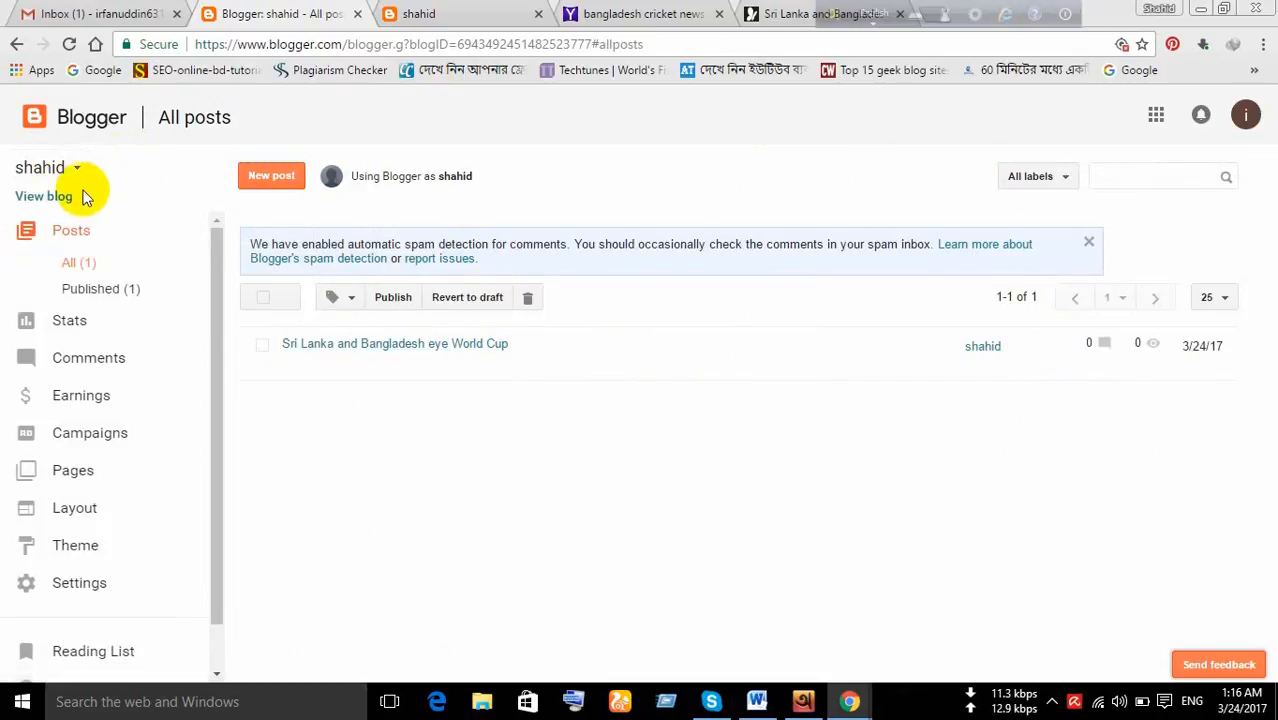
pyautogui.click(55, 197)
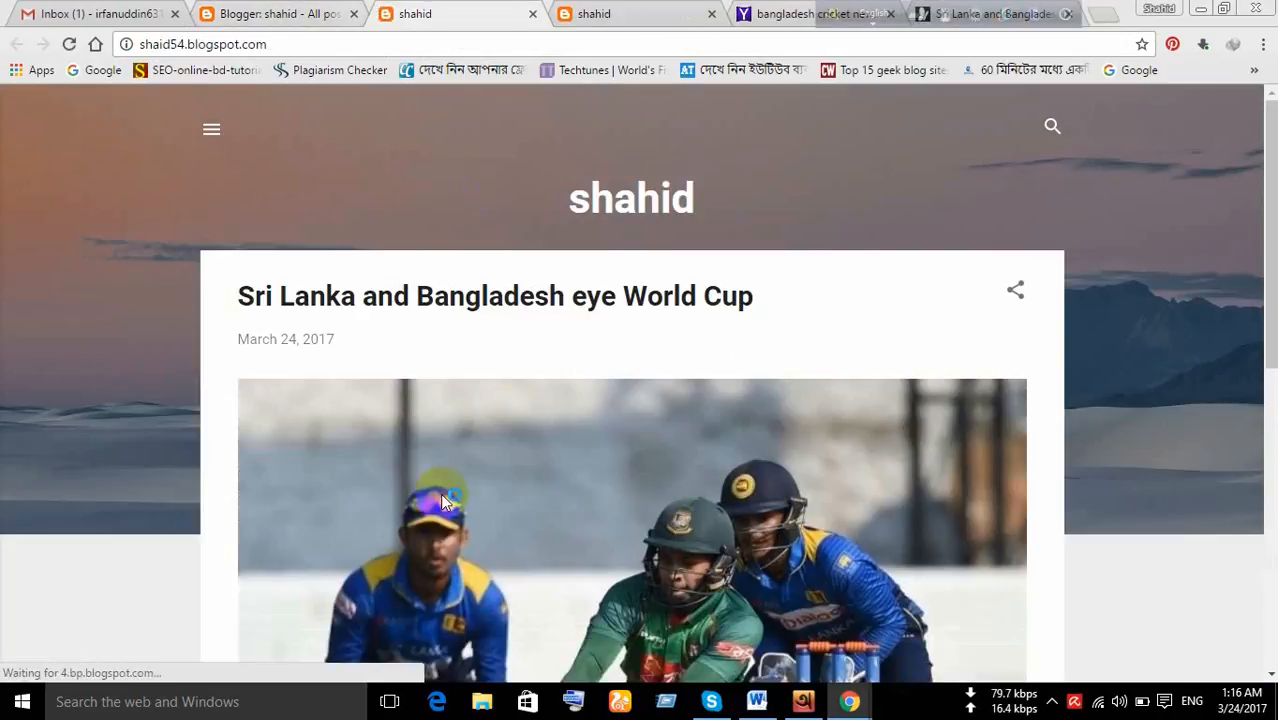
pyautogui.scroll(-4, 418, 501)
pyautogui.scroll(-3, 418, 500)
pyautogui.scroll(7, 418, 500)
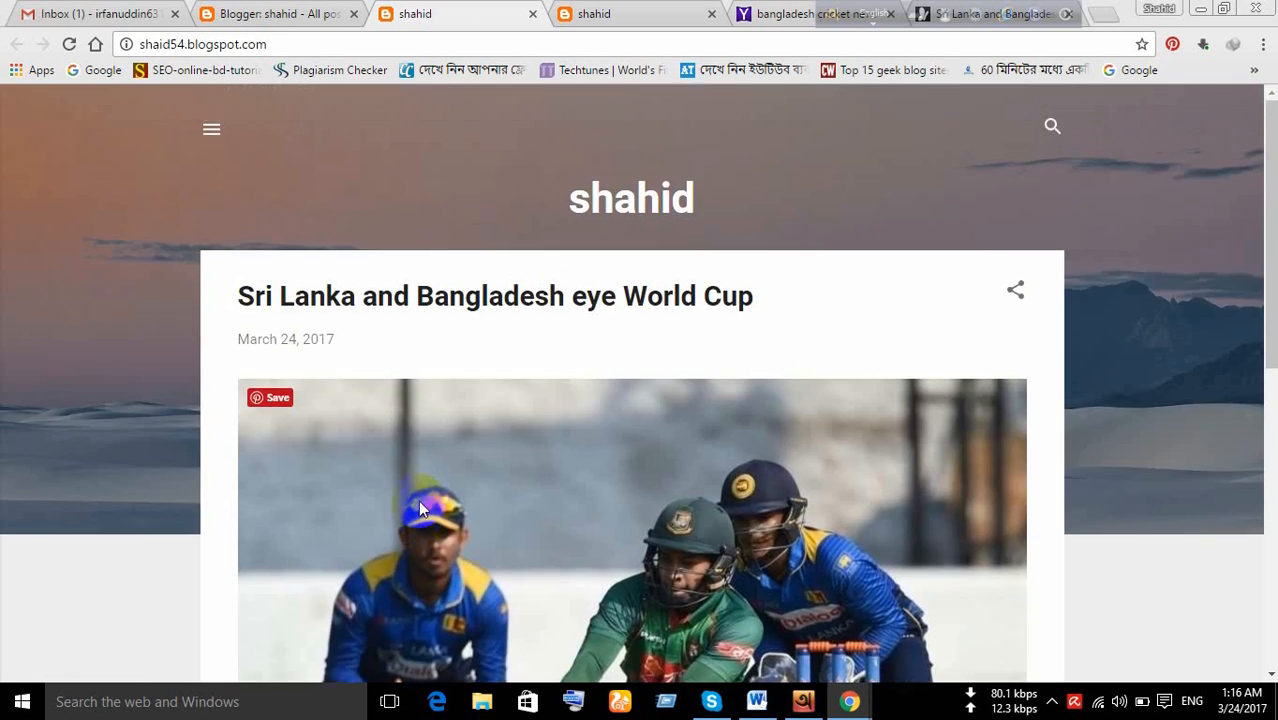
pyautogui.scroll(-7, 418, 500)
pyautogui.scroll(7, 418, 500)
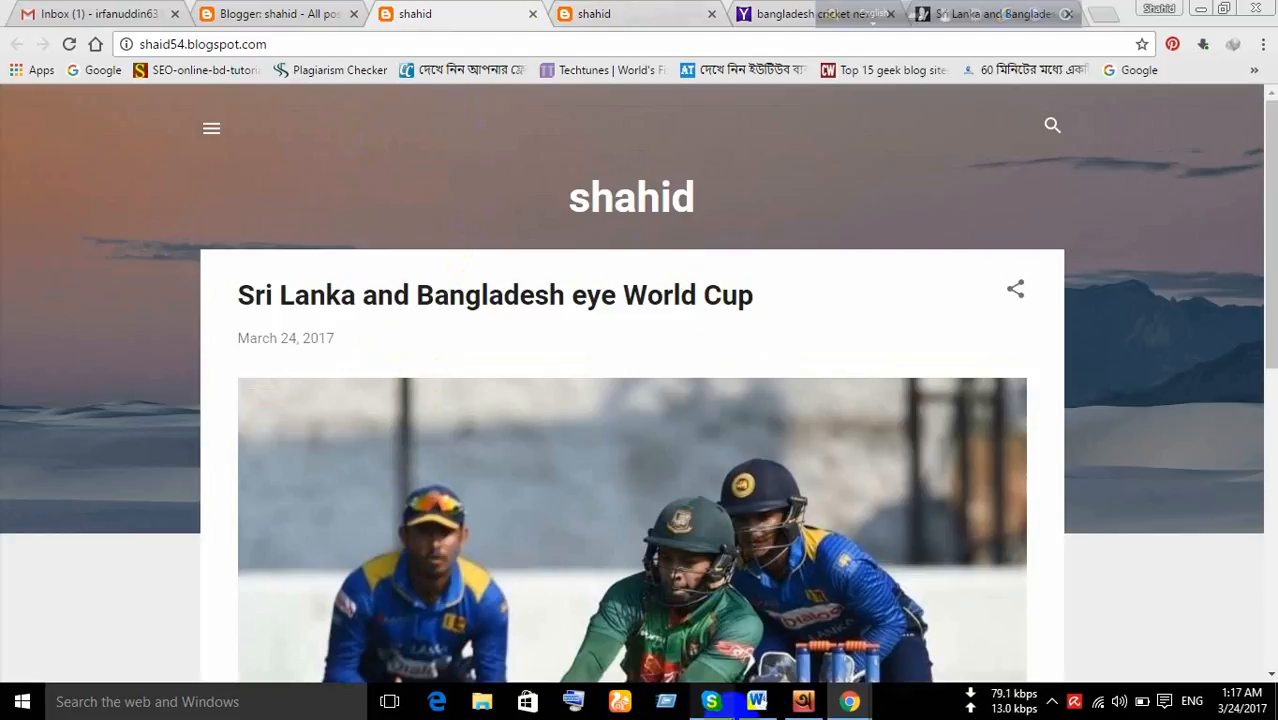
# Switch to Word, save the tutorial outline in Documents as a Word Document under the suggested file name, and close it
pyautogui.click(757, 701)
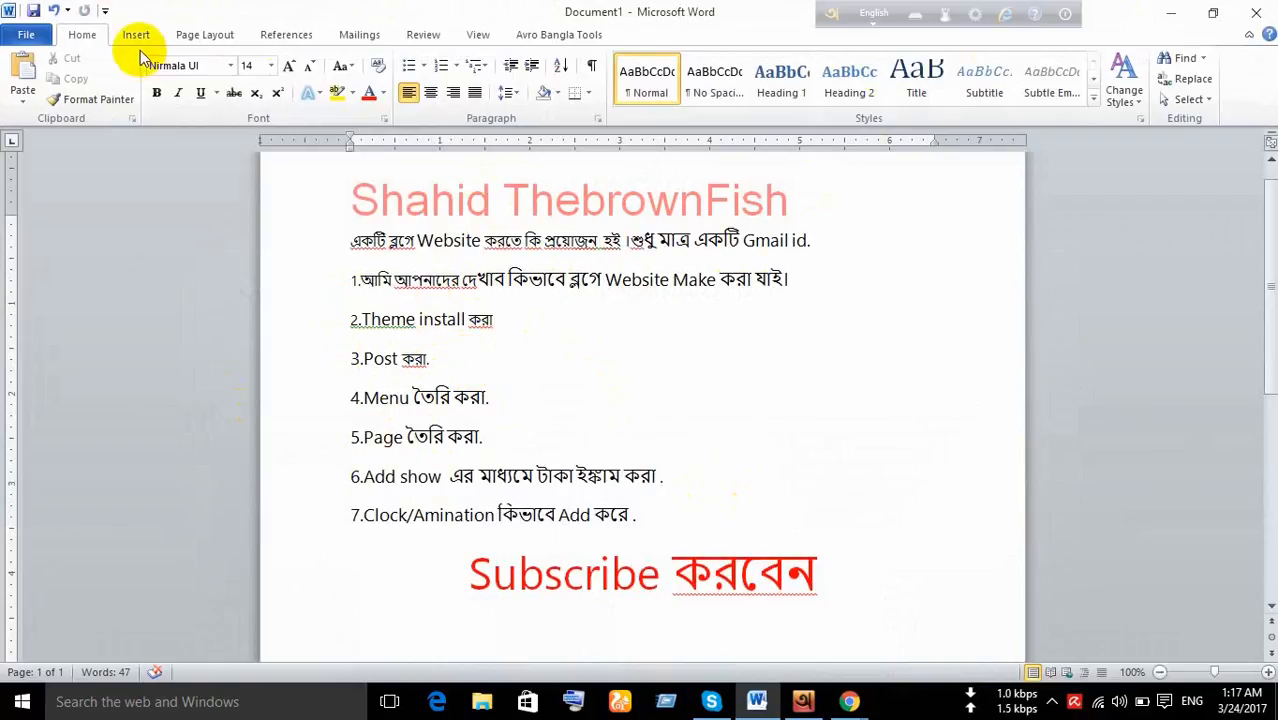
pyautogui.click(28, 35)
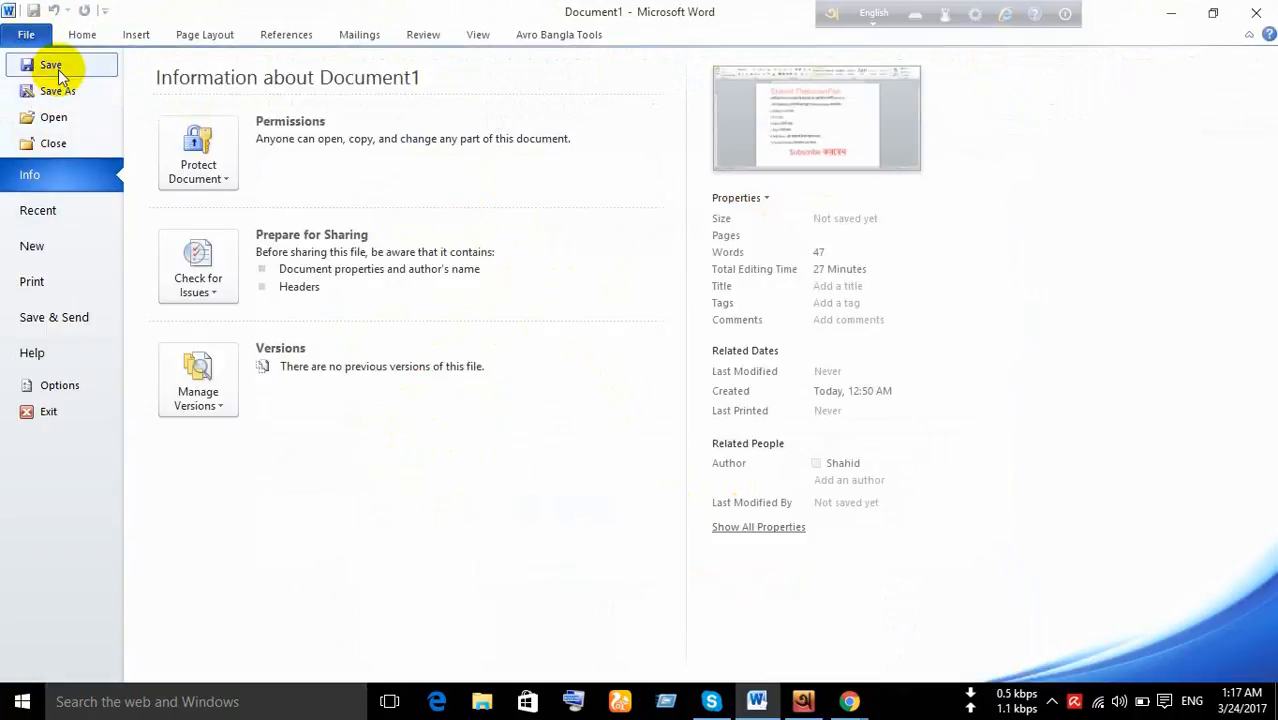
pyautogui.click(57, 67)
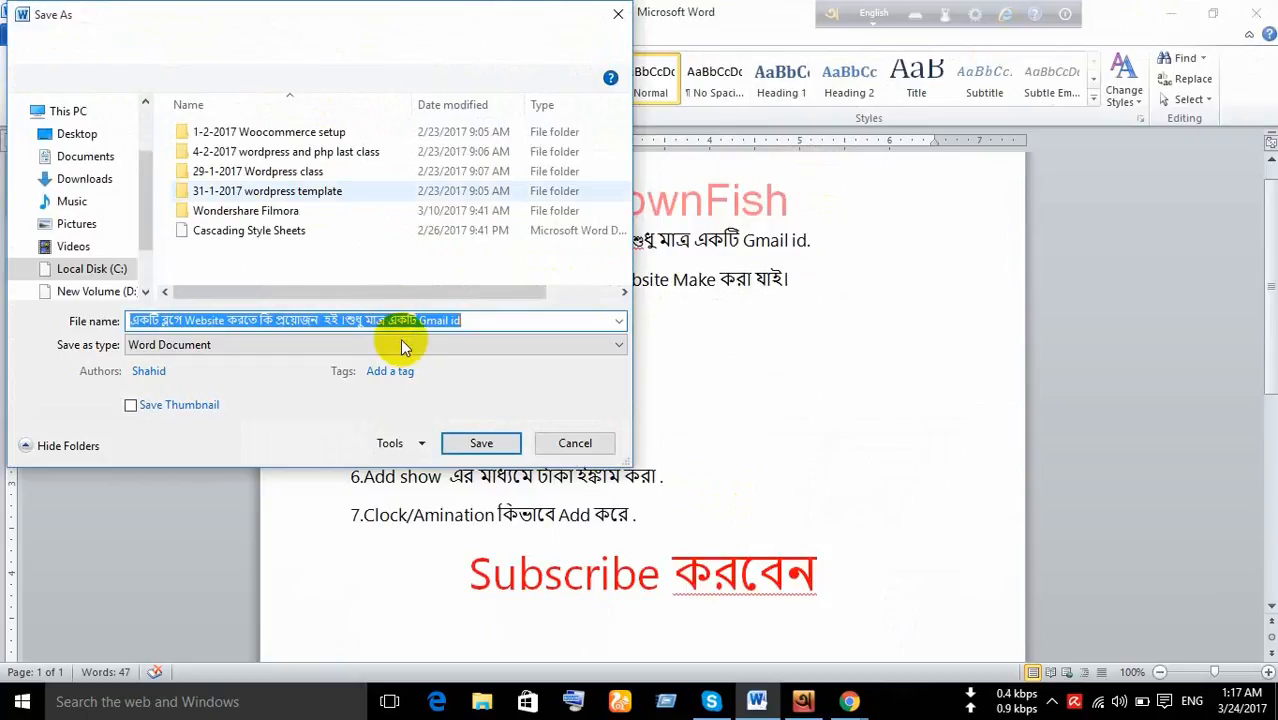
pyautogui.click(474, 316)
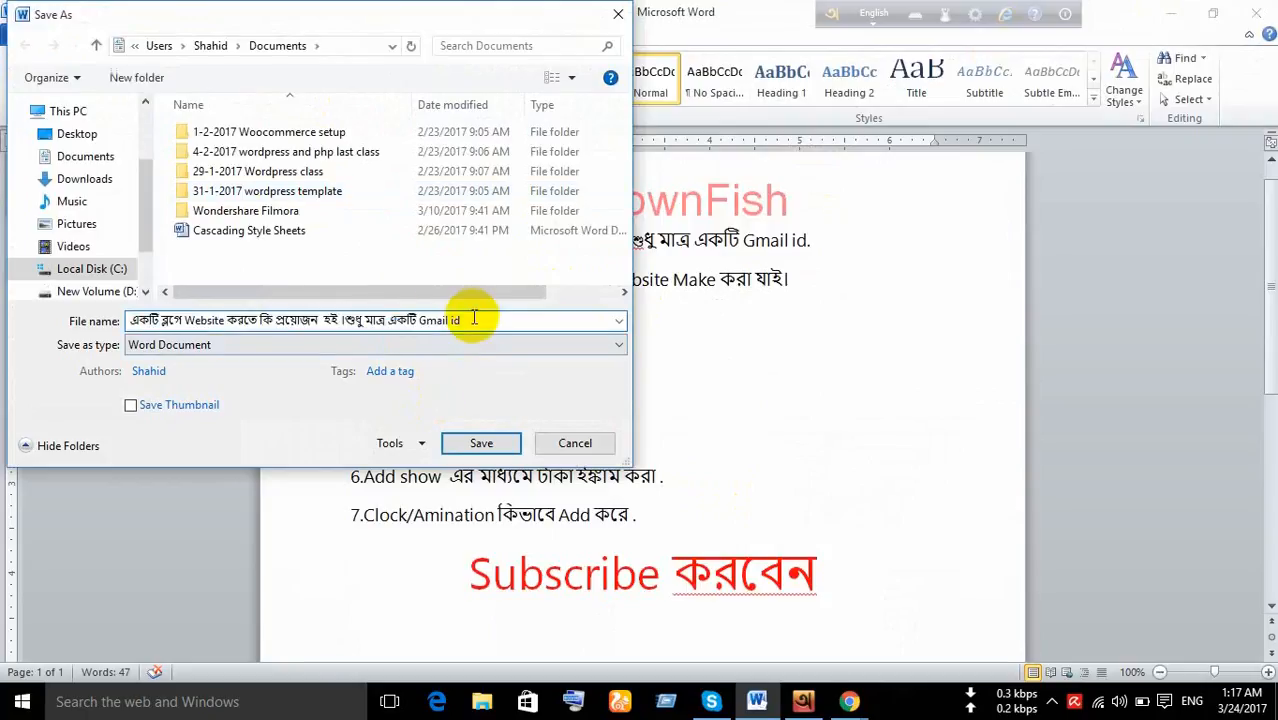
pyautogui.click(484, 443)
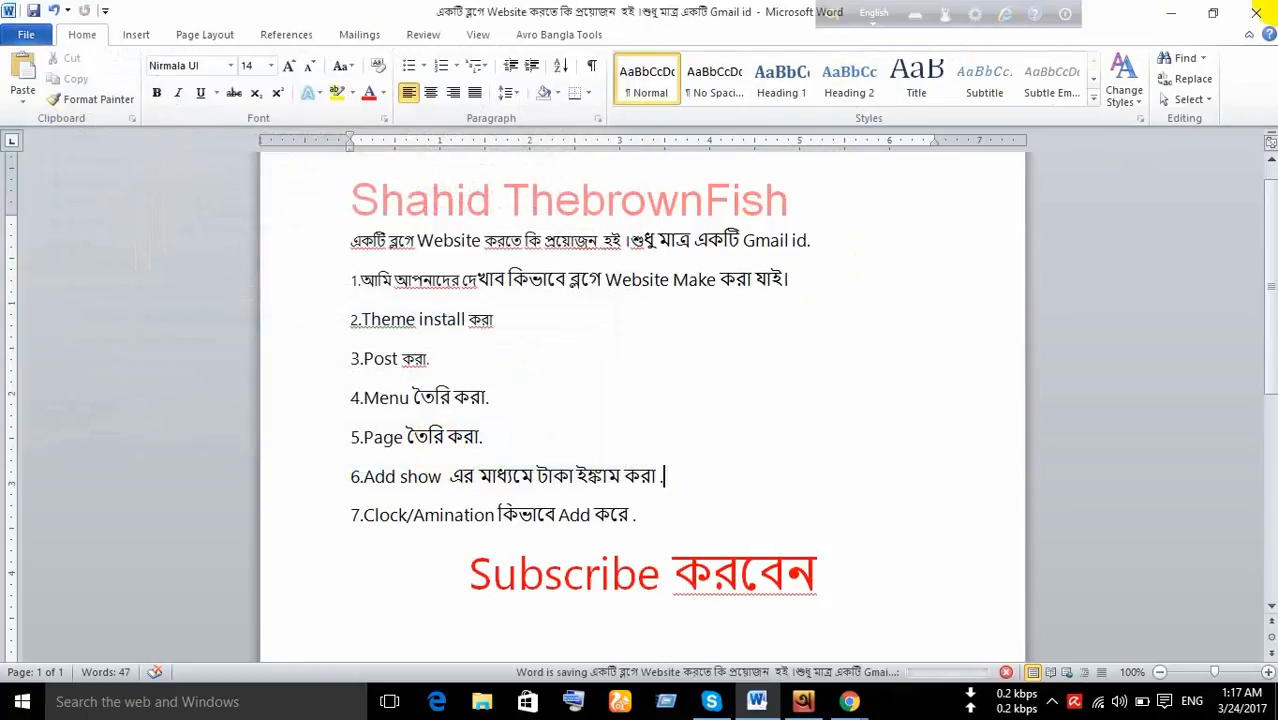
pyautogui.click(1258, 16)
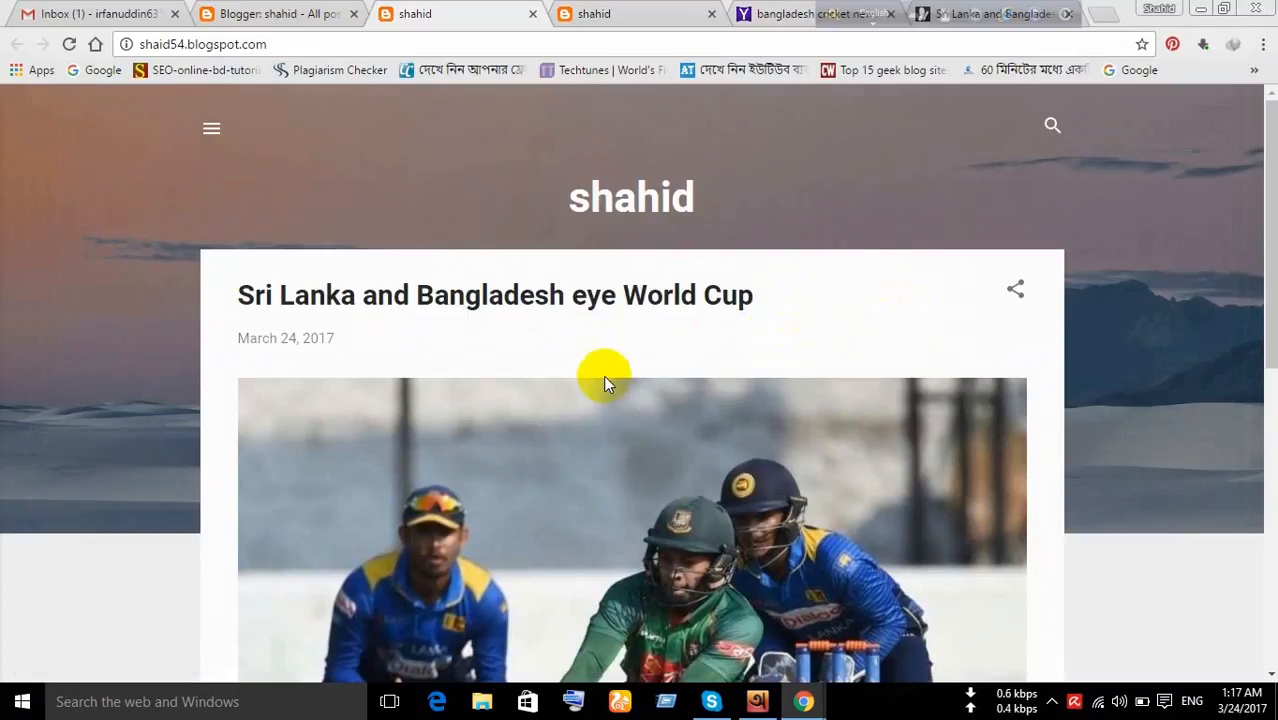
pyautogui.scroll(-5, 610, 290)
pyautogui.scroll(-3, 624, 289)
pyautogui.scroll(7, 624, 289)
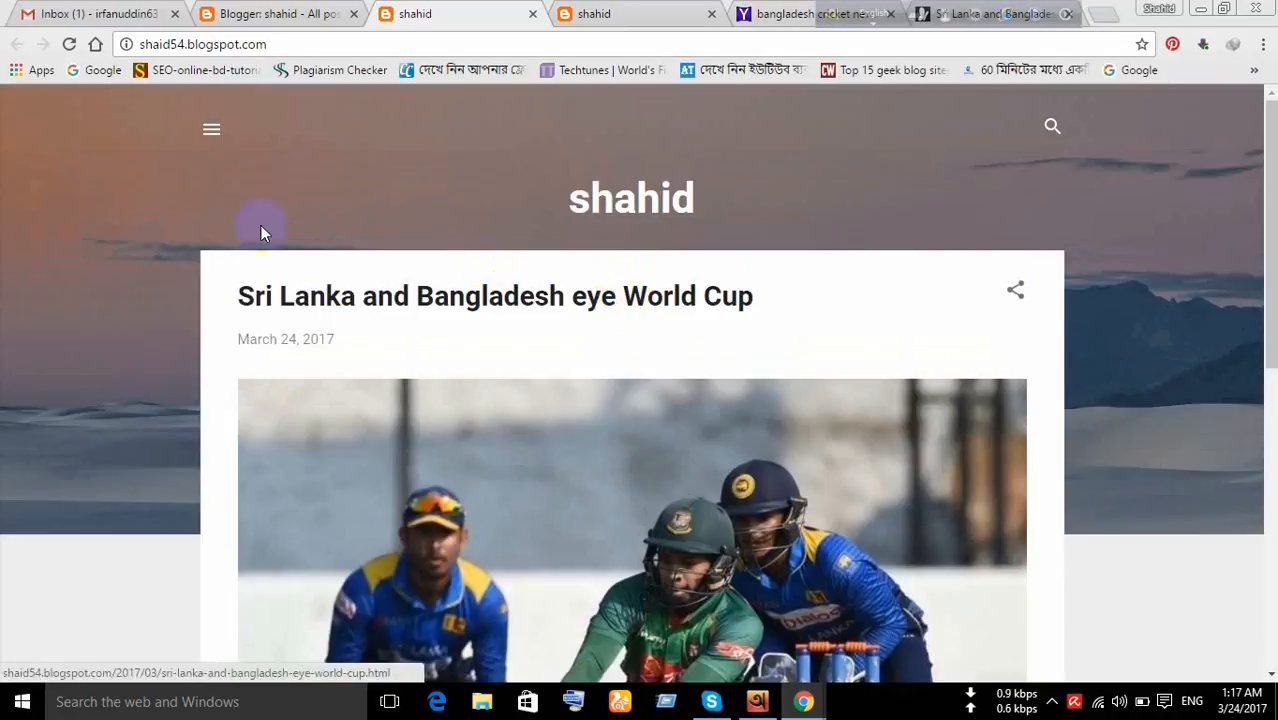